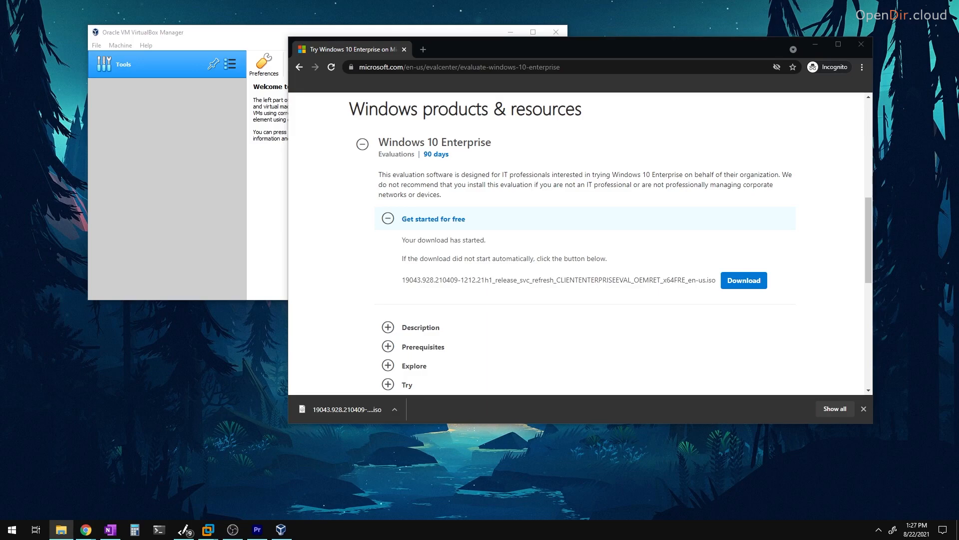
- Drag the Virtual Machines folder window over Chrome while the Windows 10 Enterprise ISO downloads
{"action": "left_click_drag", "start_coordinate": [958, 62], "coordinate": [361, 113]}
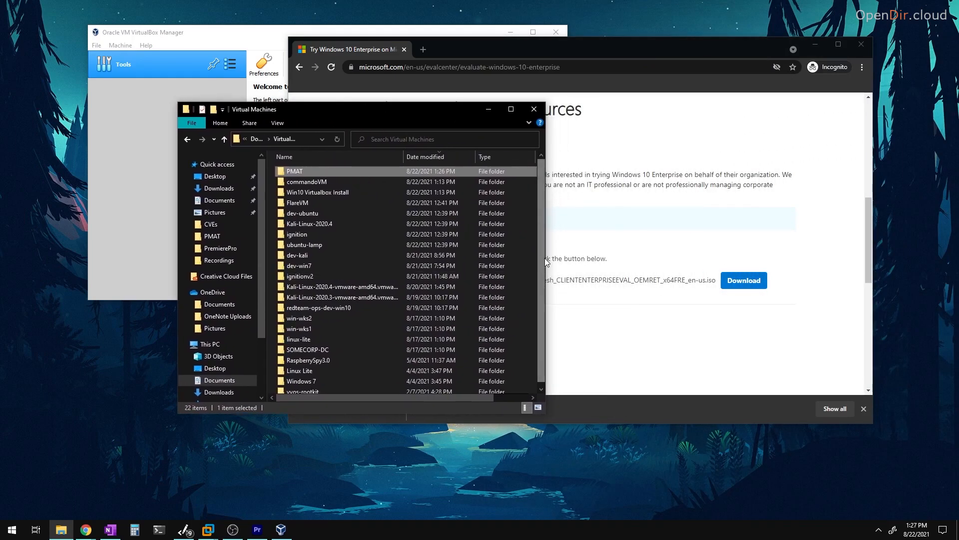
- Open the PMAT folder and copy the downloaded Windows 10 Enterprise ISO into it
{"action": "left_click_drag", "start_coordinate": [545, 258], "coordinate": [695, 258]}
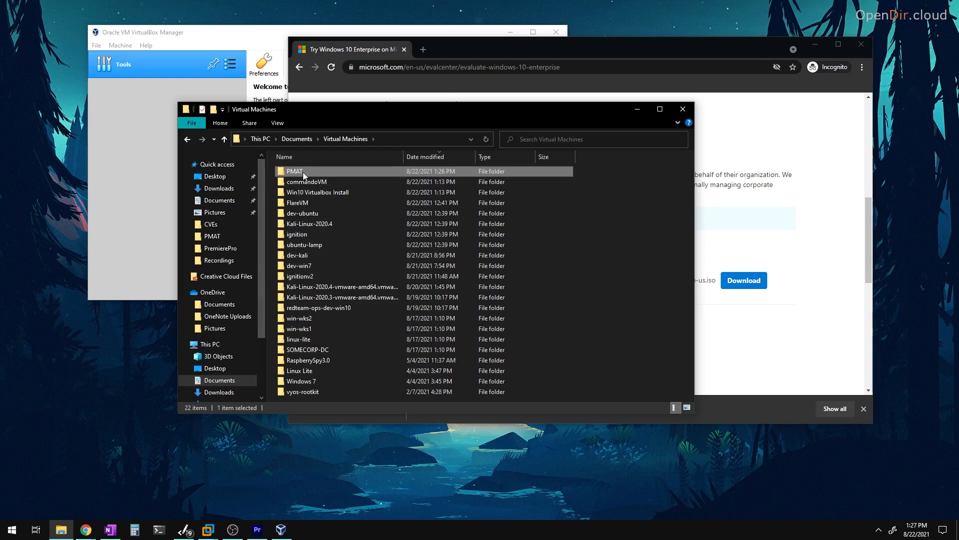
{"action": "double_click", "coordinate": [302, 172]}
{"action": "left_click_drag", "start_coordinate": [375, 118], "coordinate": [633, 94]}
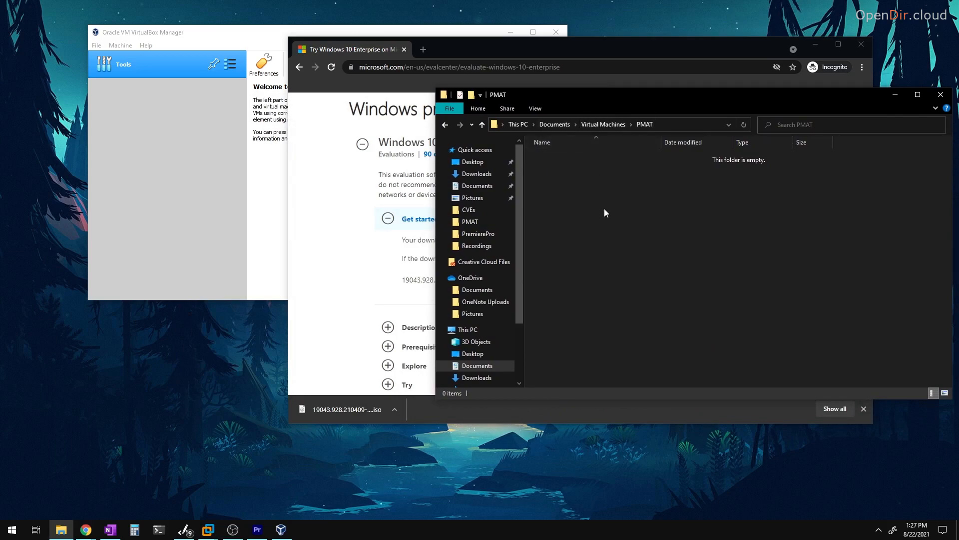
{"action": "left_click_drag", "start_coordinate": [342, 411], "coordinate": [615, 226]}
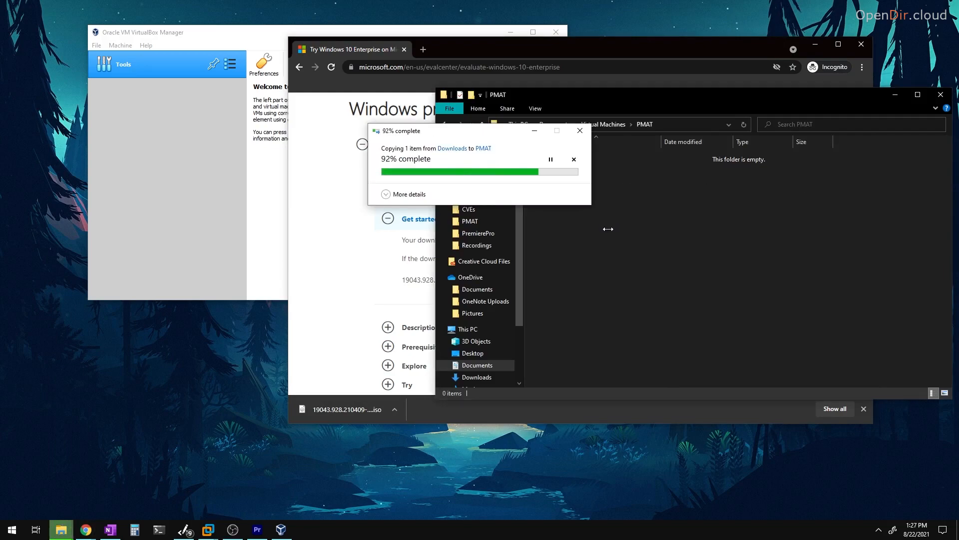
- Minimise Chrome and the PMAT folder, leaving VirtualBox Manager in front
{"action": "left_click_drag", "start_coordinate": [655, 99], "coordinate": [337, 203]}
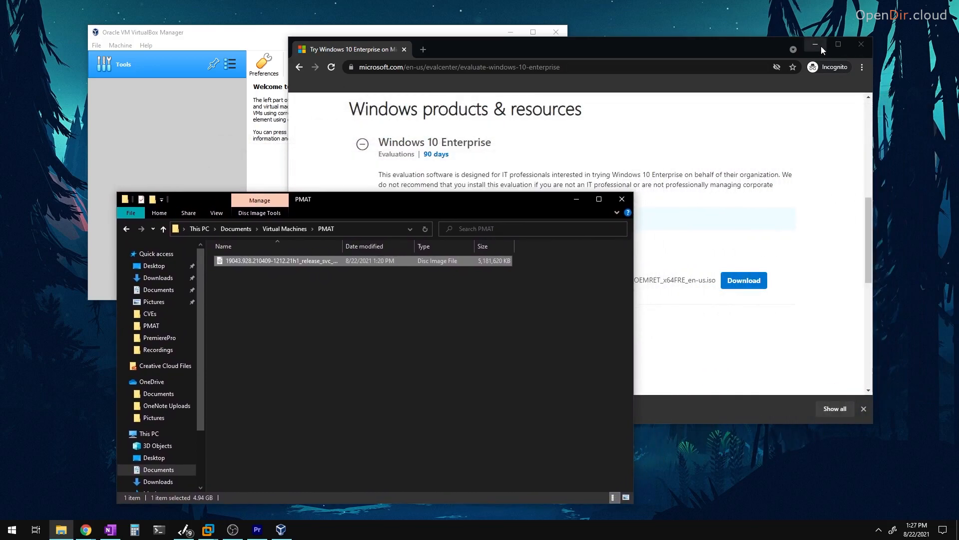
{"action": "left_click", "coordinate": [820, 47]}
{"action": "left_click_drag", "start_coordinate": [367, 35], "coordinate": [505, 89]}
{"action": "left_click", "coordinate": [325, 210]}
{"action": "left_click", "coordinate": [575, 199]}
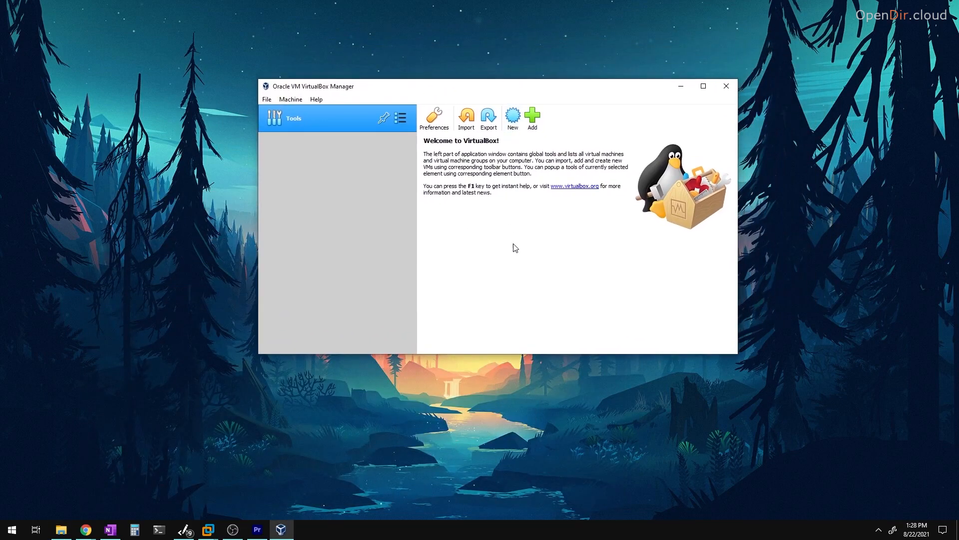
- Start a new virtual machine with version Windows 10 (64-bit)
{"action": "left_click", "coordinate": [512, 121]}
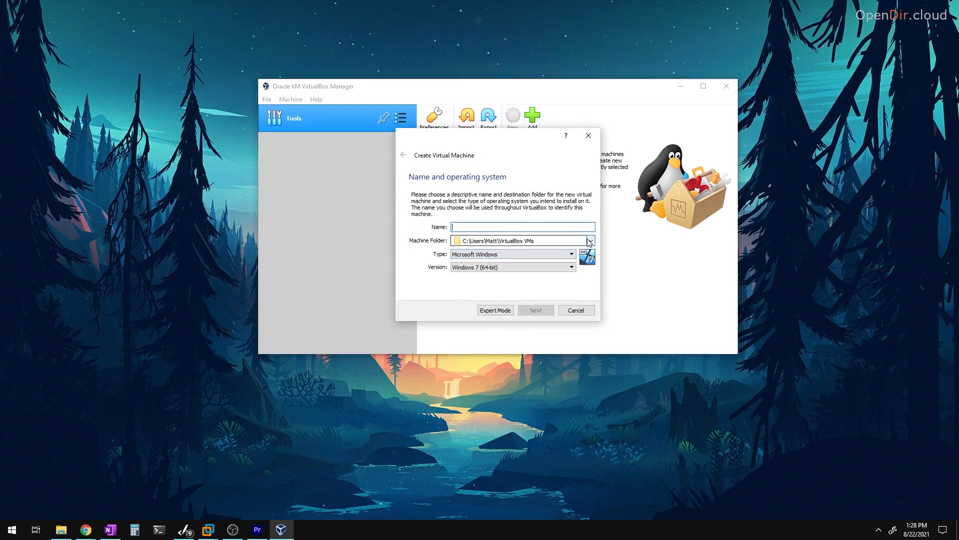
{"action": "left_click", "coordinate": [497, 269]}
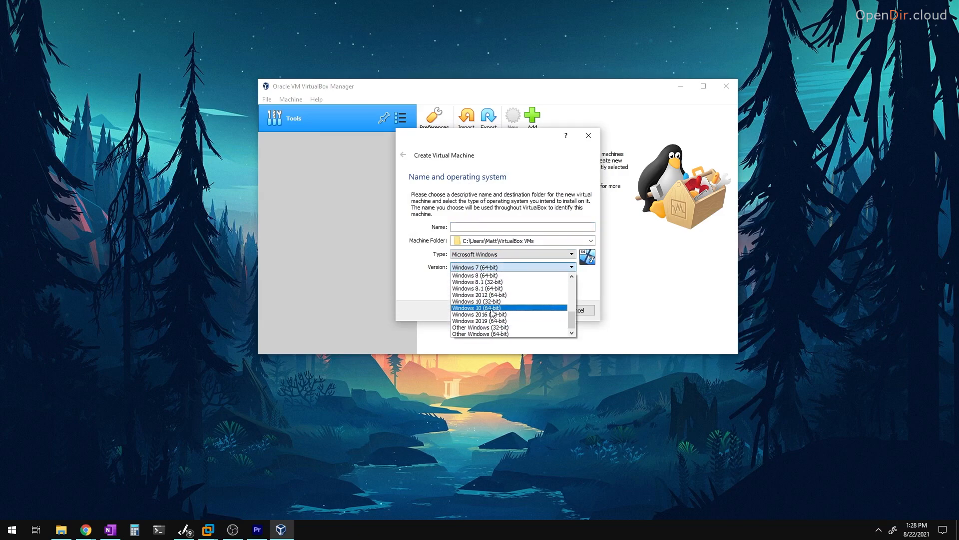
{"action": "left_click", "coordinate": [493, 308]}
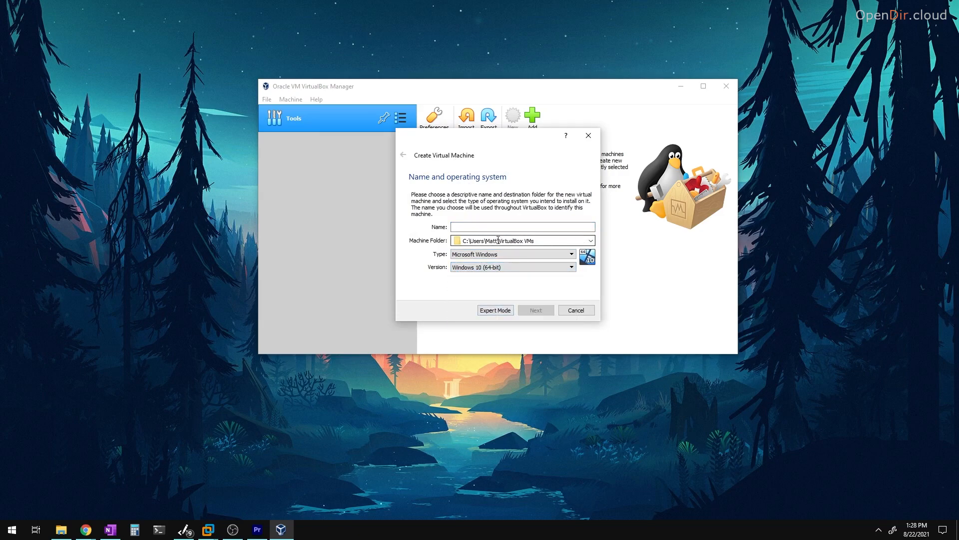
- Set the new machine's folder to PMAT
{"action": "left_click_drag", "start_coordinate": [485, 241], "coordinate": [561, 240]}
{"action": "left_click", "coordinate": [592, 243]}
{"action": "left_click", "coordinate": [479, 252]}
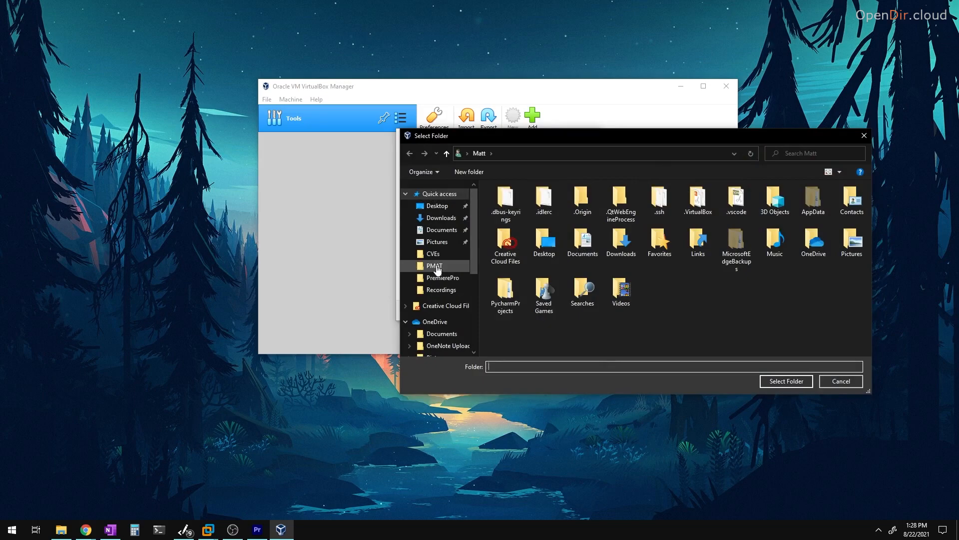
{"action": "left_click", "coordinate": [434, 265]}
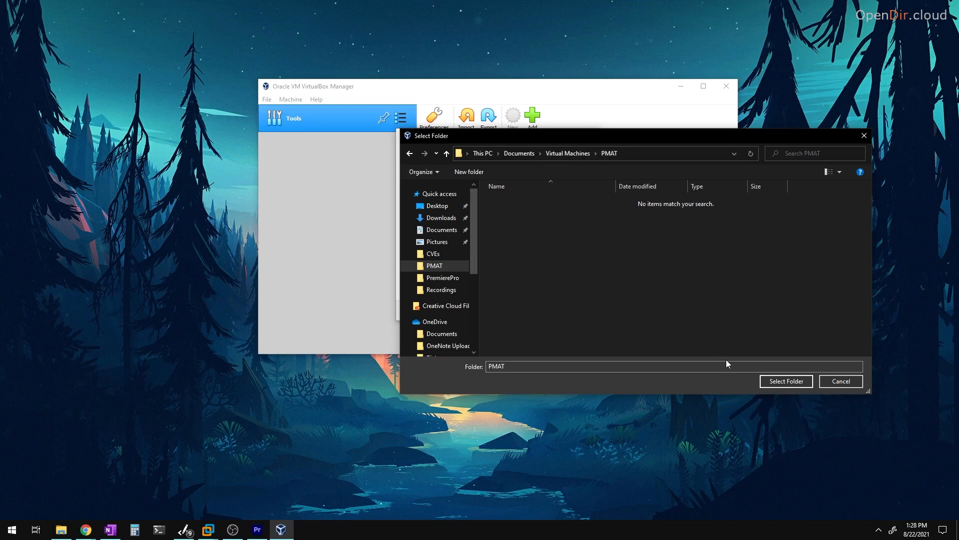
{"action": "left_click", "coordinate": [786, 381]}
- Name the machine PMAT-FlareVM and continue to the memory size step
{"action": "left_click", "coordinate": [466, 227]}
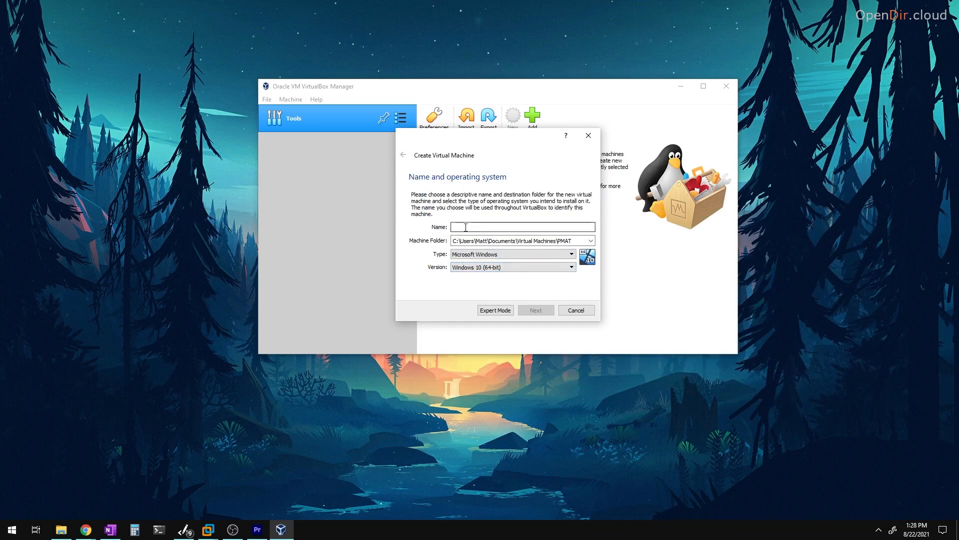
{"action": "type", "text": "PMAT"}
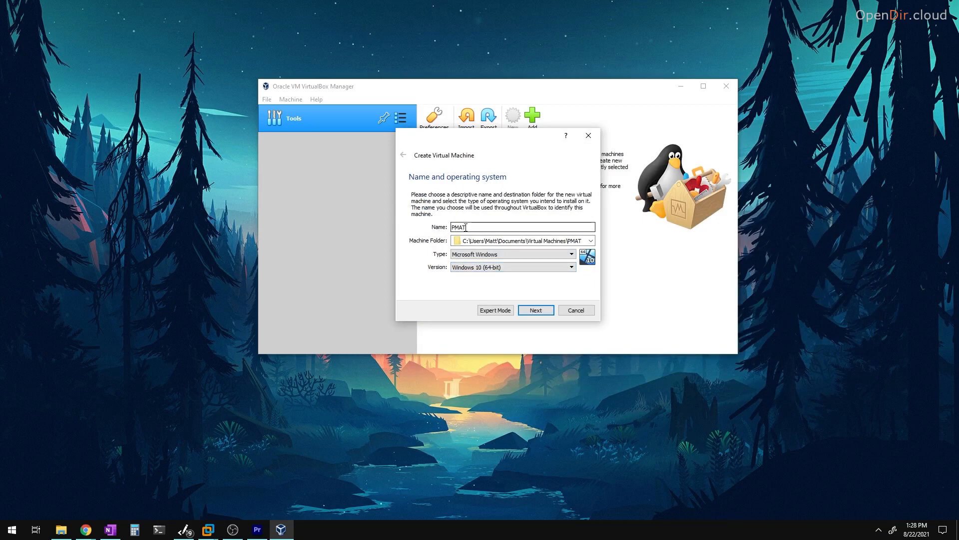
{"action": "type", "text": "-FlareVM"}
{"action": "left_click", "coordinate": [535, 312]}
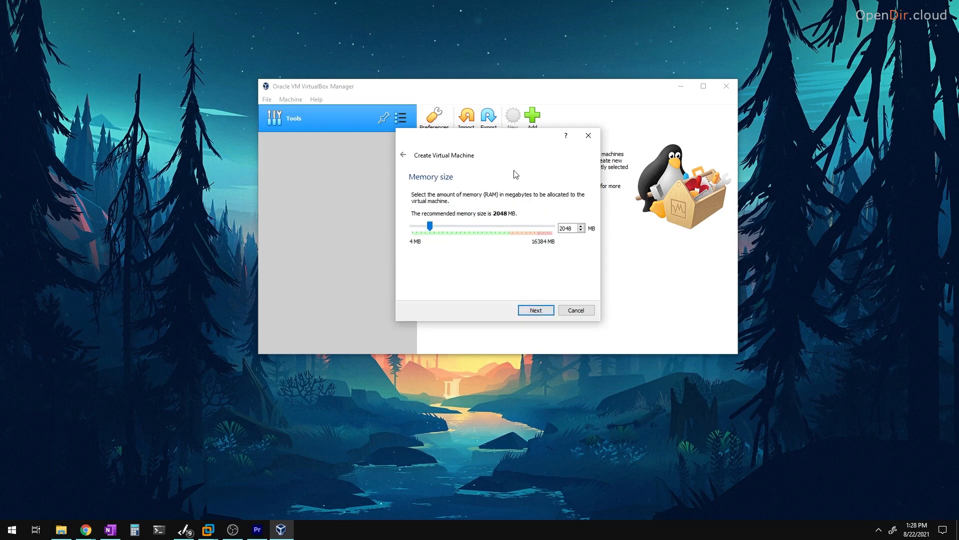
- Keep 2048 MB memory and create a dynamically allocated 50 GB VDI hard disk
{"action": "left_click", "coordinate": [533, 312]}
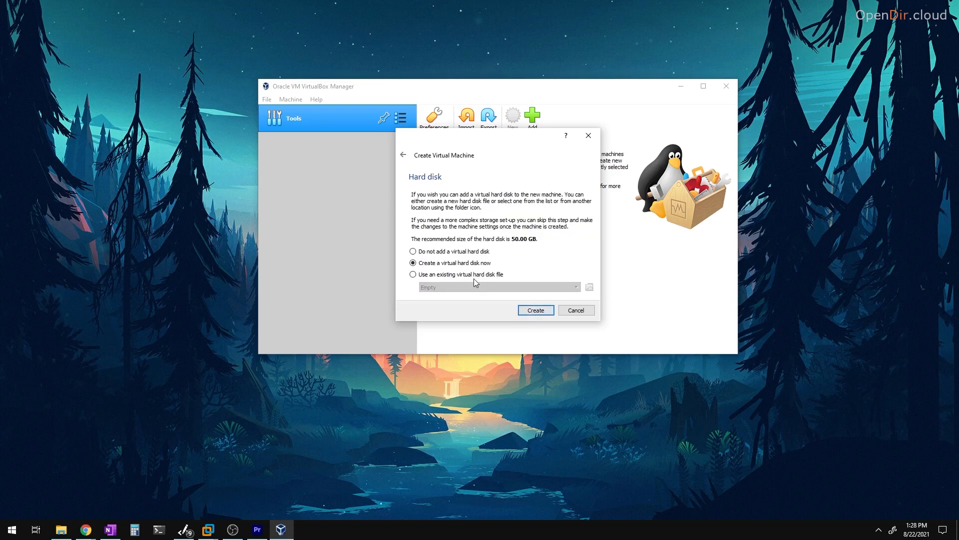
{"action": "left_click", "coordinate": [537, 310]}
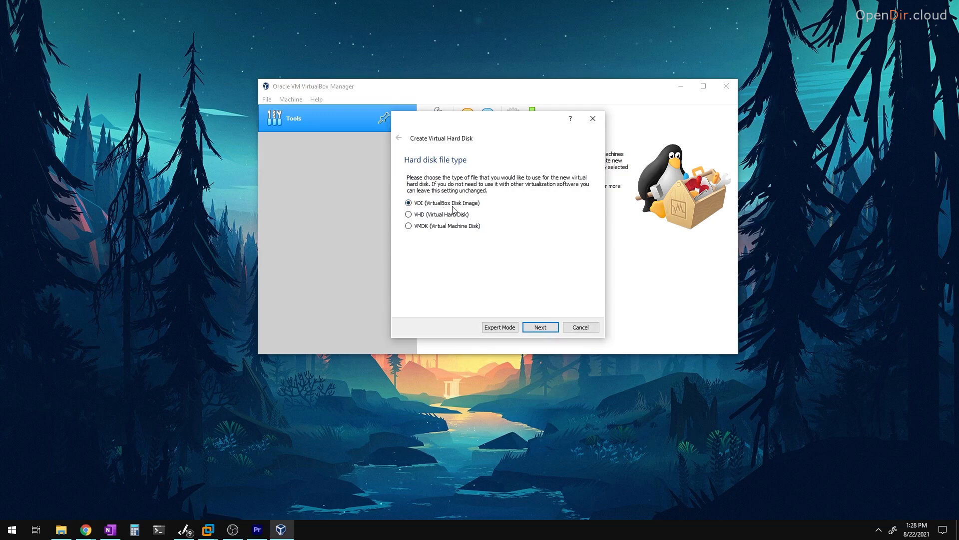
{"action": "left_click", "coordinate": [539, 332]}
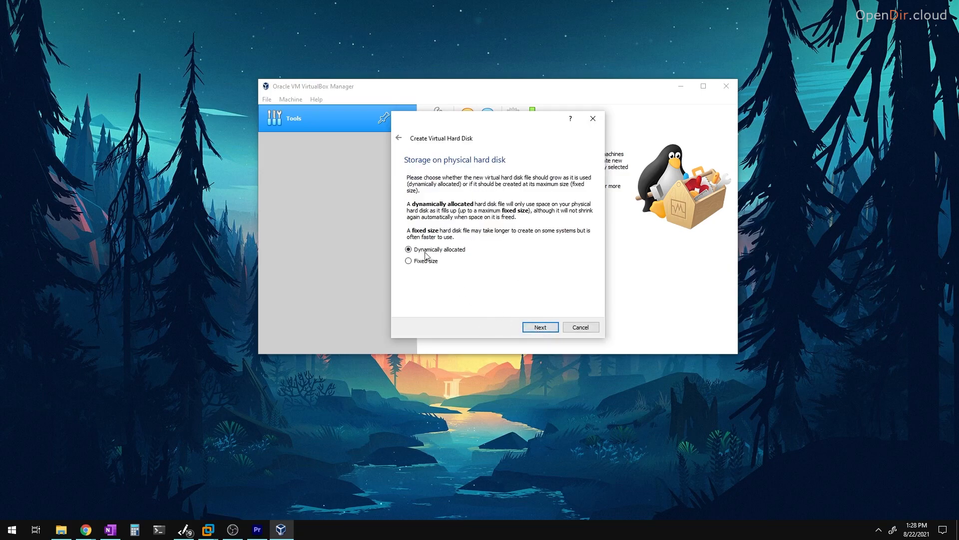
{"action": "left_click", "coordinate": [547, 330]}
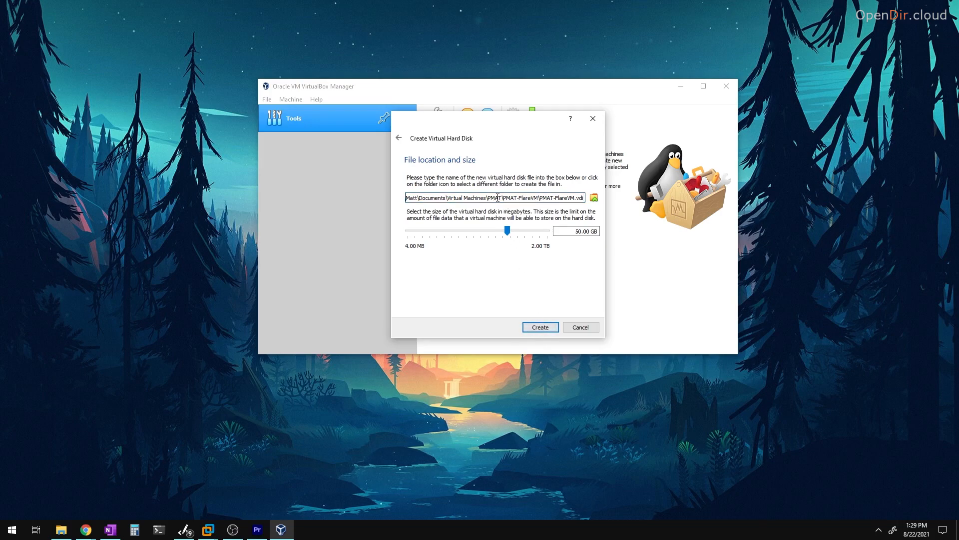
{"action": "left_click", "coordinate": [540, 324]}
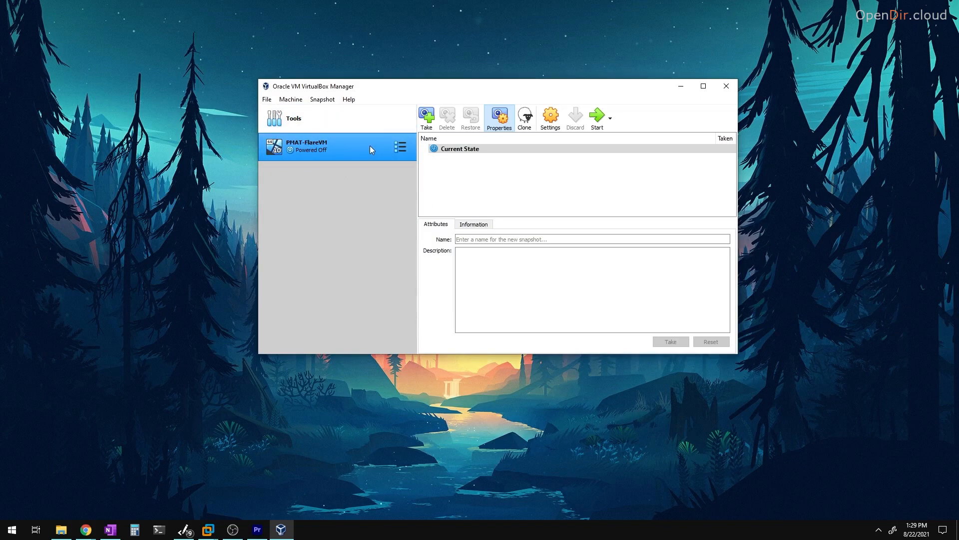
- Start PMAT-FlareVM and add the Windows 10 Enterprise ISO from the PMAT folder to the disk list
{"action": "left_click", "coordinate": [598, 119]}
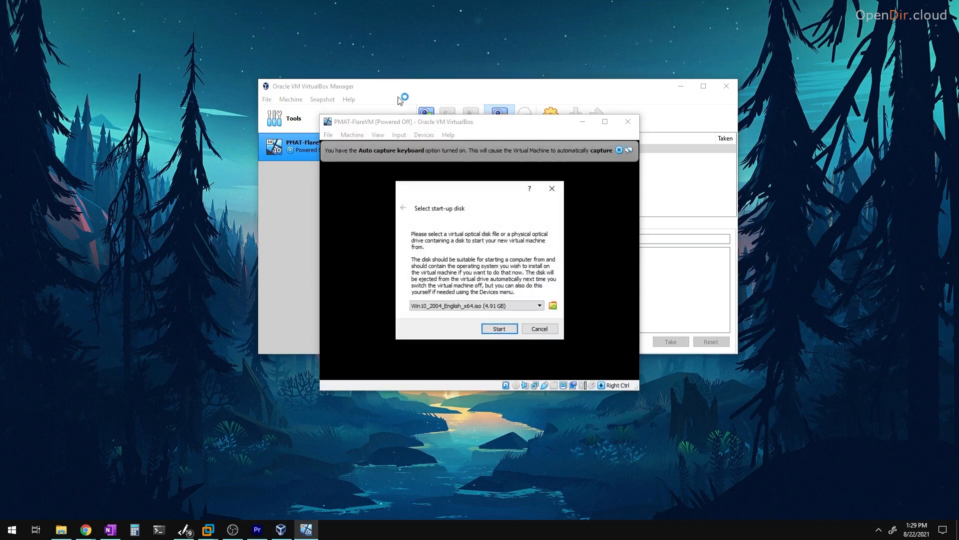
{"action": "left_click", "coordinate": [554, 306]}
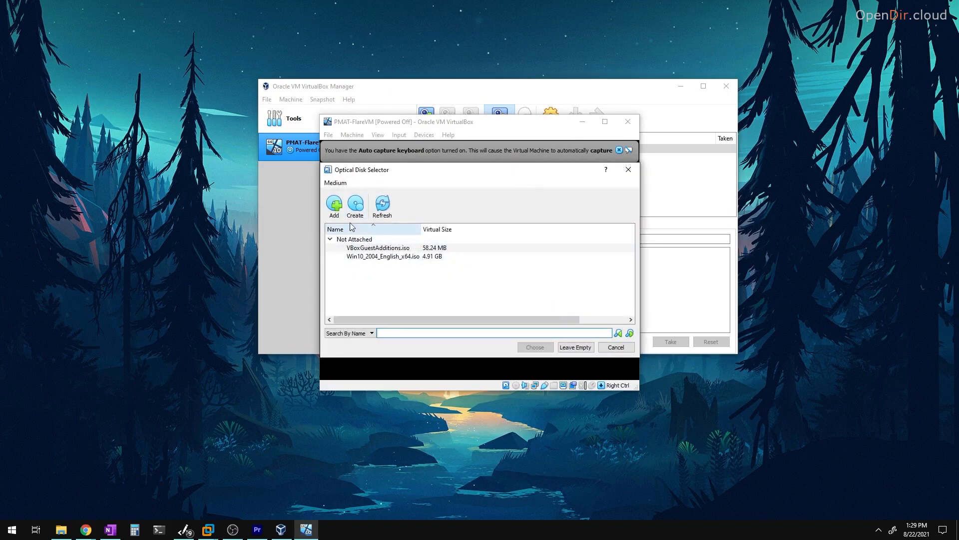
{"action": "left_click", "coordinate": [336, 212]}
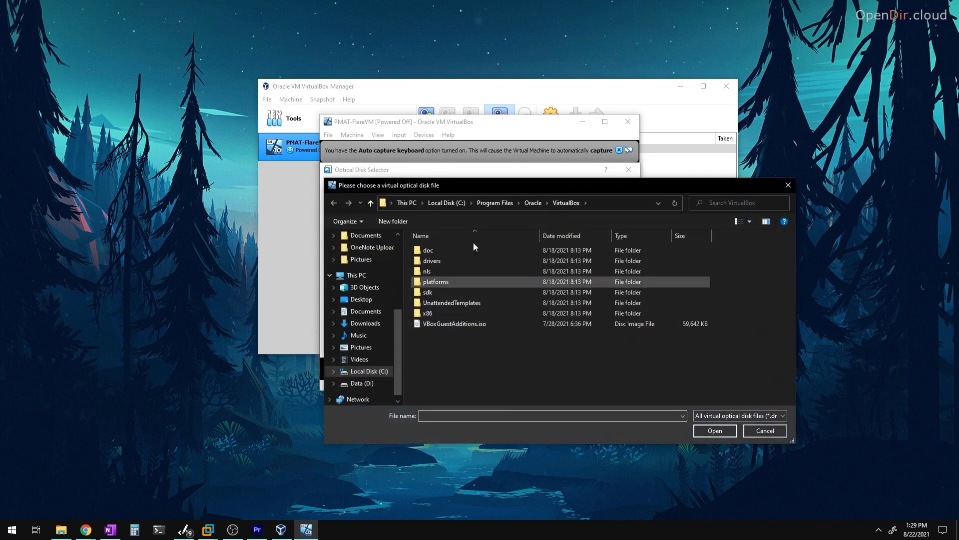
{"action": "left_click", "coordinate": [367, 310]}
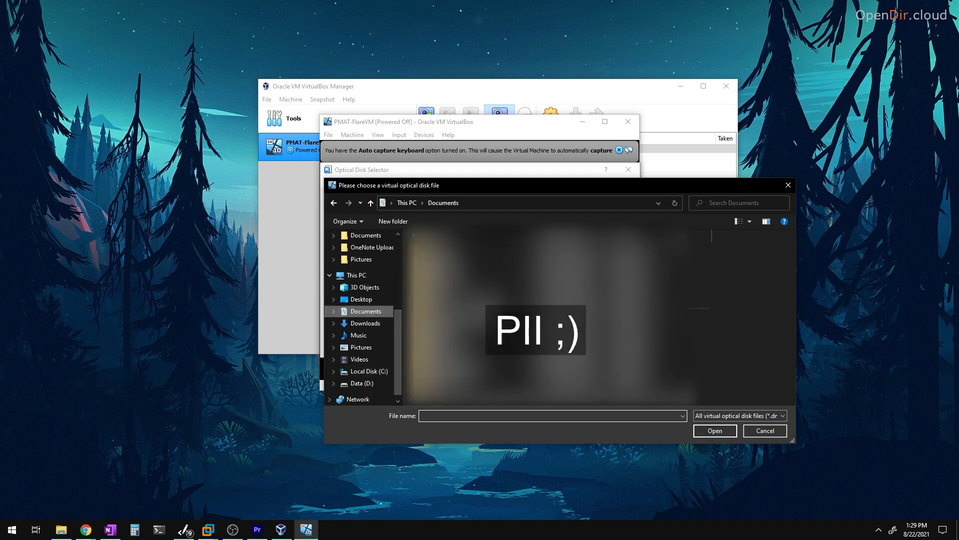
{"action": "double_click", "coordinate": [449, 377]}
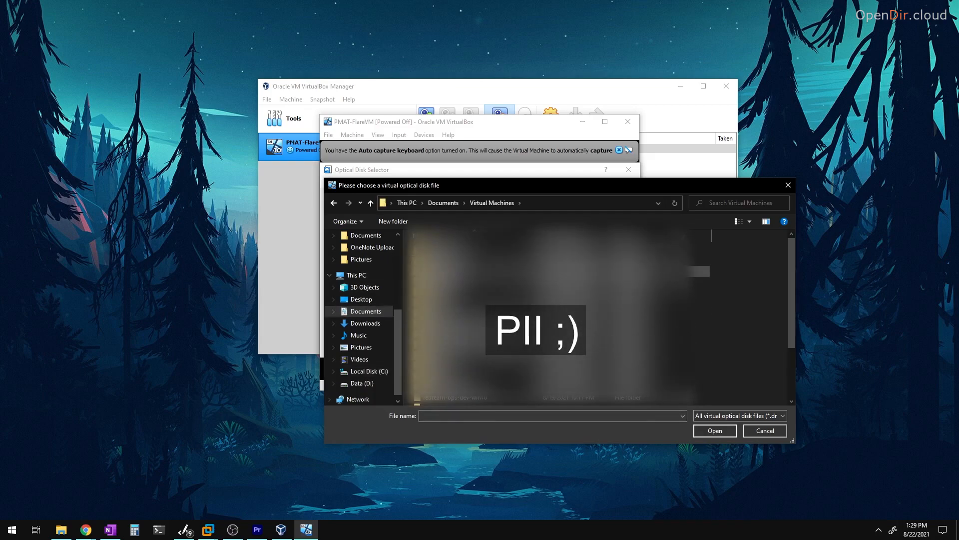
{"action": "left_click", "coordinate": [575, 235]}
{"action": "double_click", "coordinate": [460, 250]}
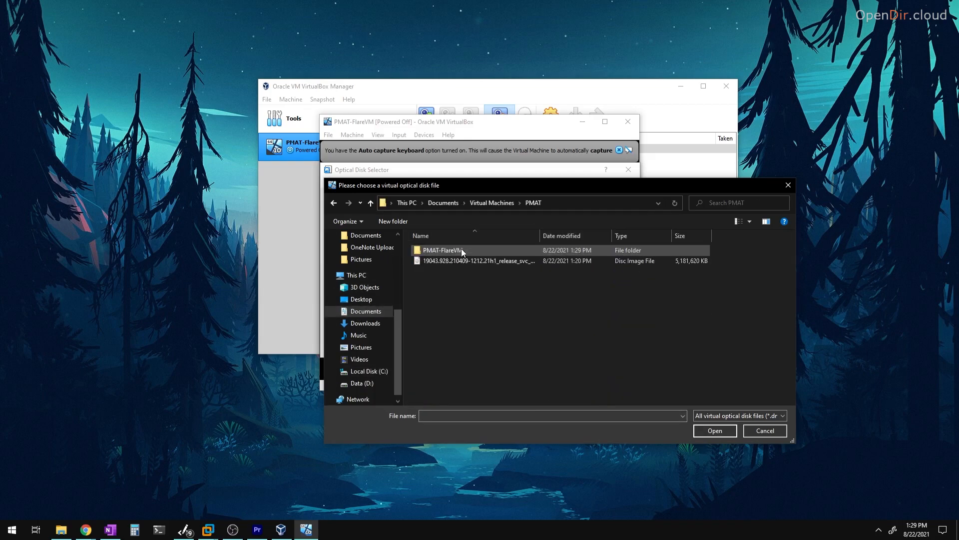
{"action": "left_click", "coordinate": [457, 259]}
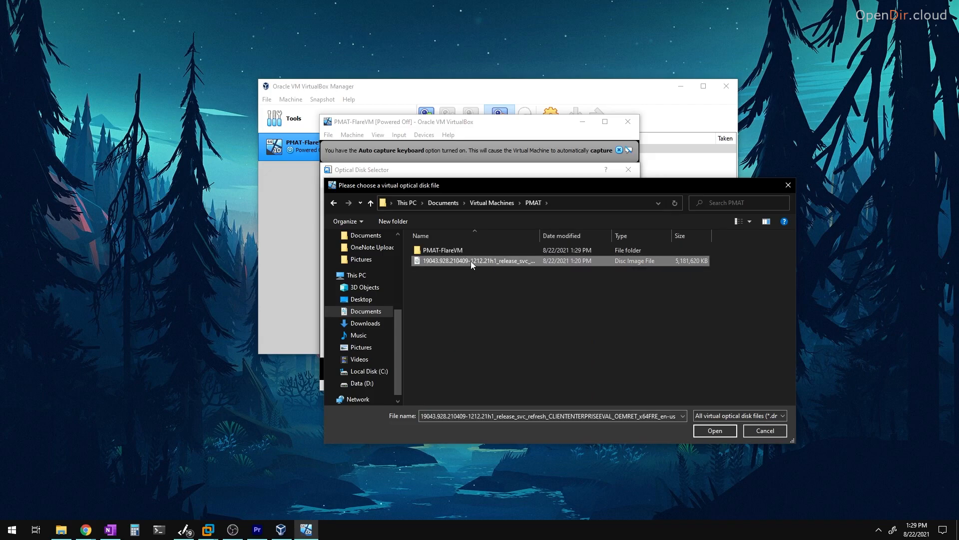
{"action": "left_click", "coordinate": [715, 431]}
- Choose the 19043 Enterprise evaluation image as start-up disk and boot
{"action": "left_click", "coordinate": [392, 257]}
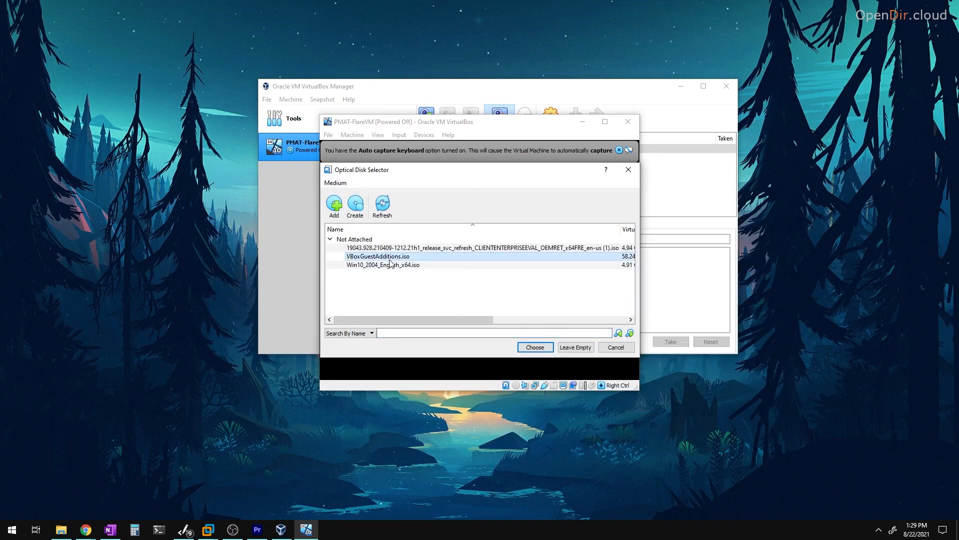
{"action": "left_click", "coordinate": [393, 266]}
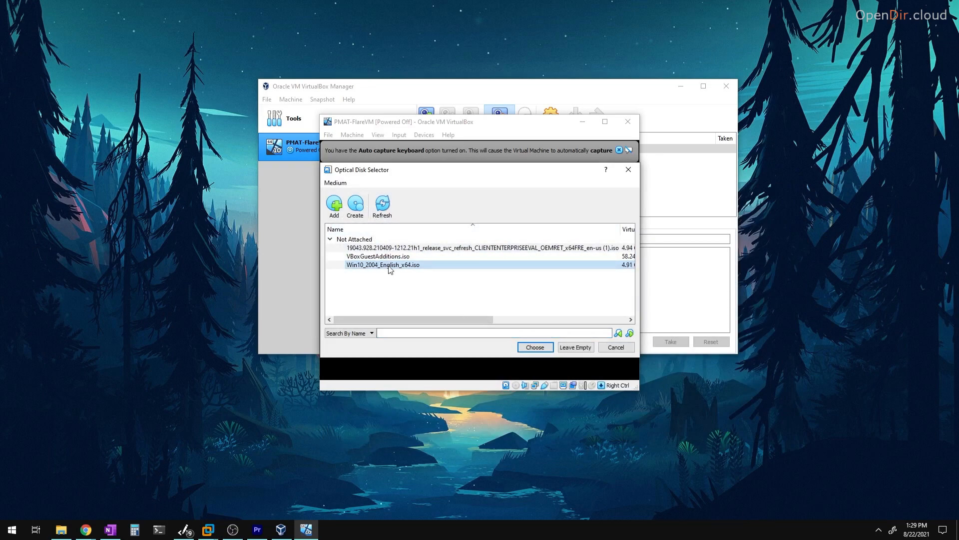
{"action": "left_click", "coordinate": [397, 247]}
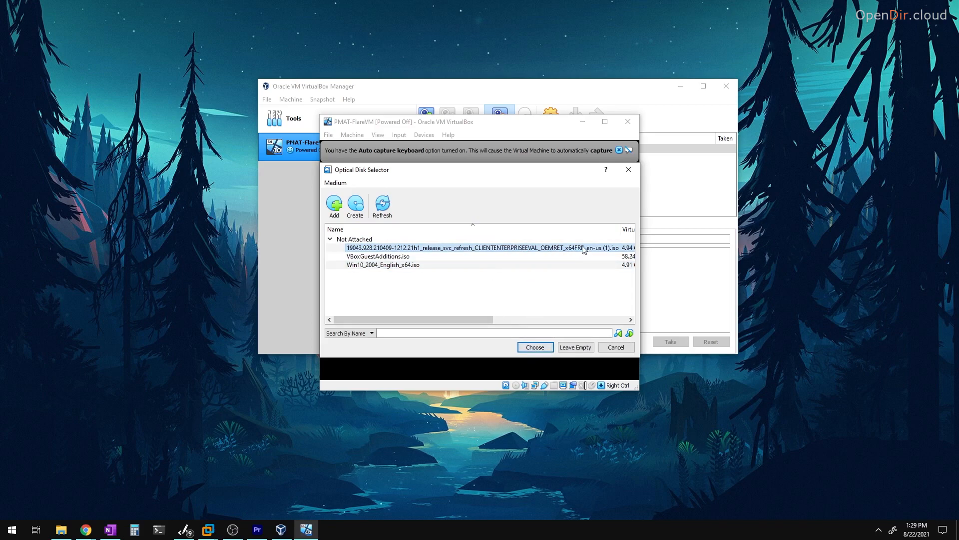
{"action": "left_click", "coordinate": [535, 346]}
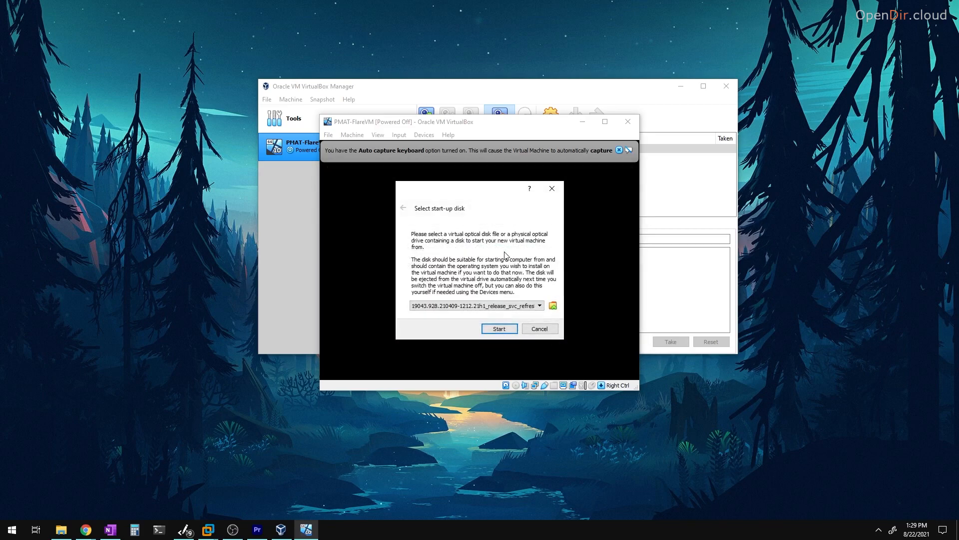
{"action": "left_click", "coordinate": [497, 328]}
- Maximize the VM window, keep English (United States) in Windows Setup, and choose Install now
{"action": "left_click", "coordinate": [605, 121]}
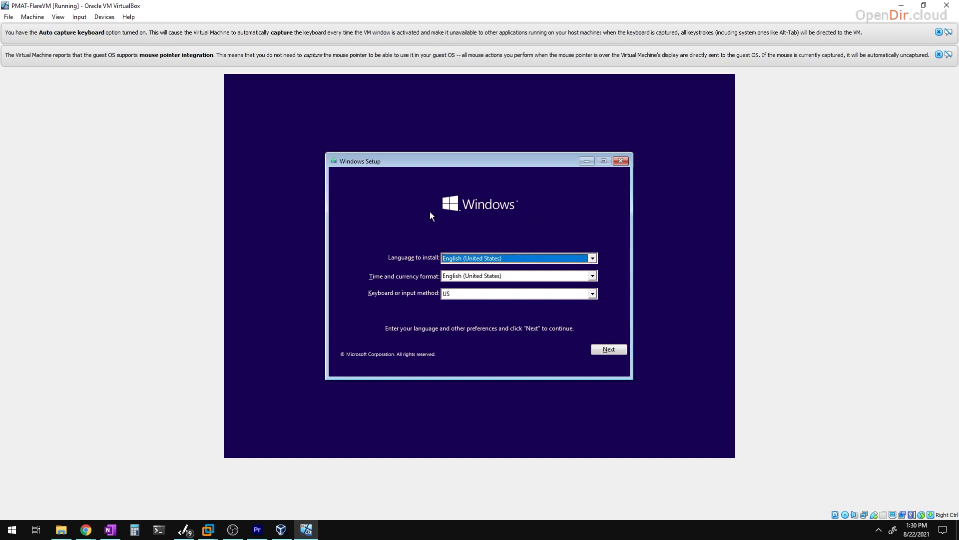
{"action": "left_click", "coordinate": [592, 258]}
{"action": "left_click", "coordinate": [592, 259]}
{"action": "left_click", "coordinate": [609, 349]}
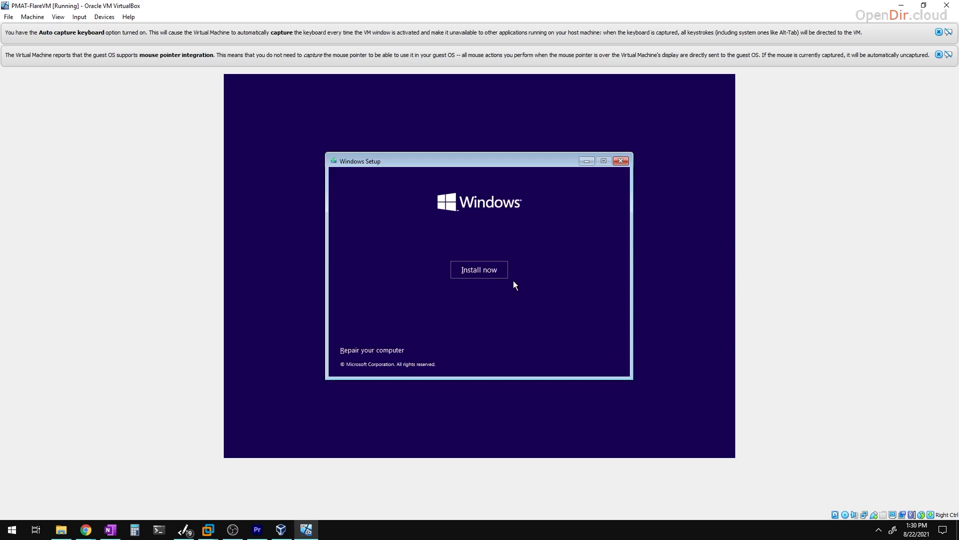
{"action": "left_click", "coordinate": [483, 267]}
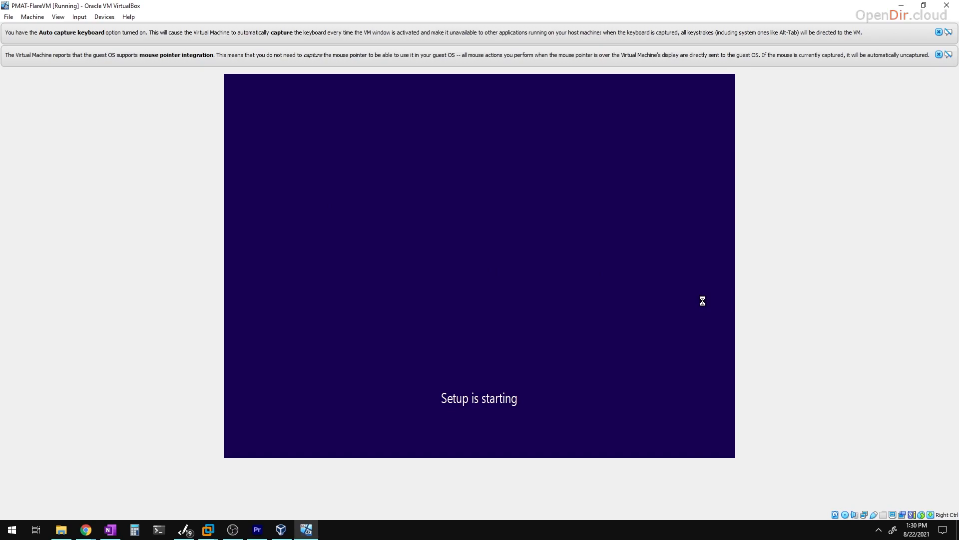
- Accept the license and custom-install Windows on a new 51200 MB partition
{"action": "left_click", "coordinate": [355, 331]}
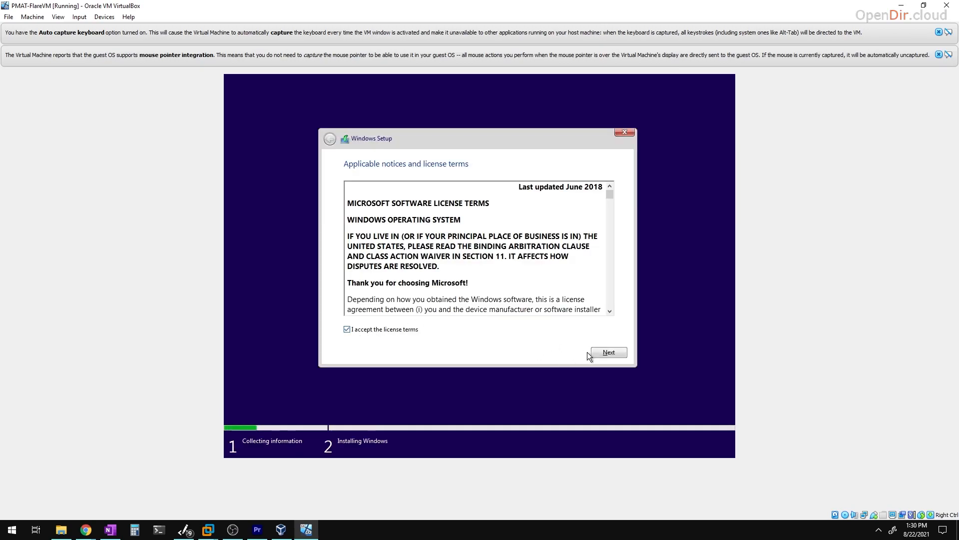
{"action": "left_click_drag", "start_coordinate": [612, 200], "coordinate": [605, 355]}
{"action": "left_click", "coordinate": [605, 354]}
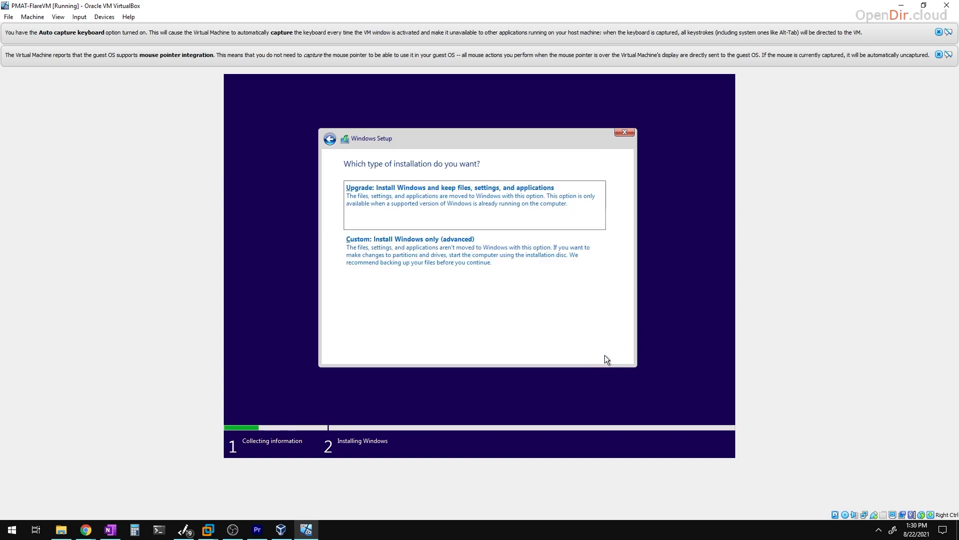
{"action": "left_click", "coordinate": [395, 253]}
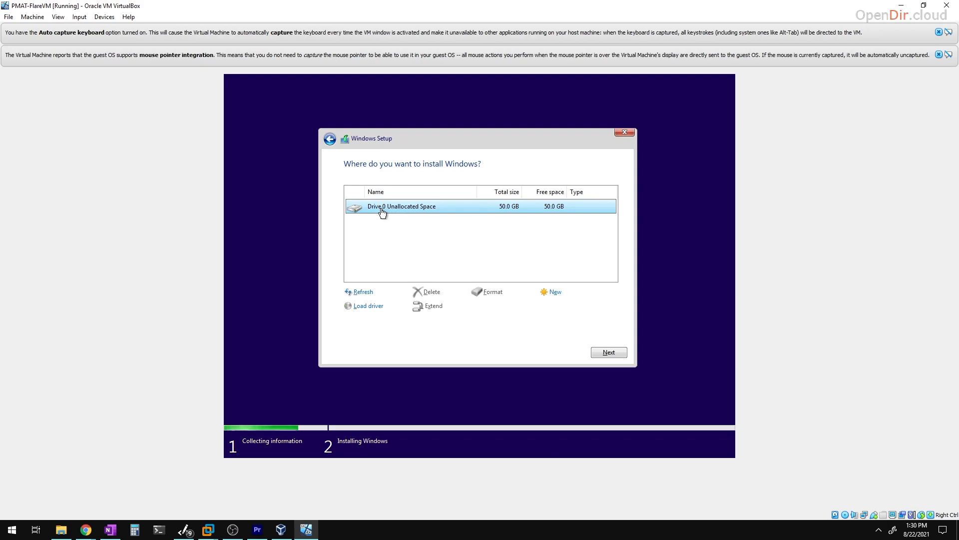
{"action": "left_click", "coordinate": [567, 294]}
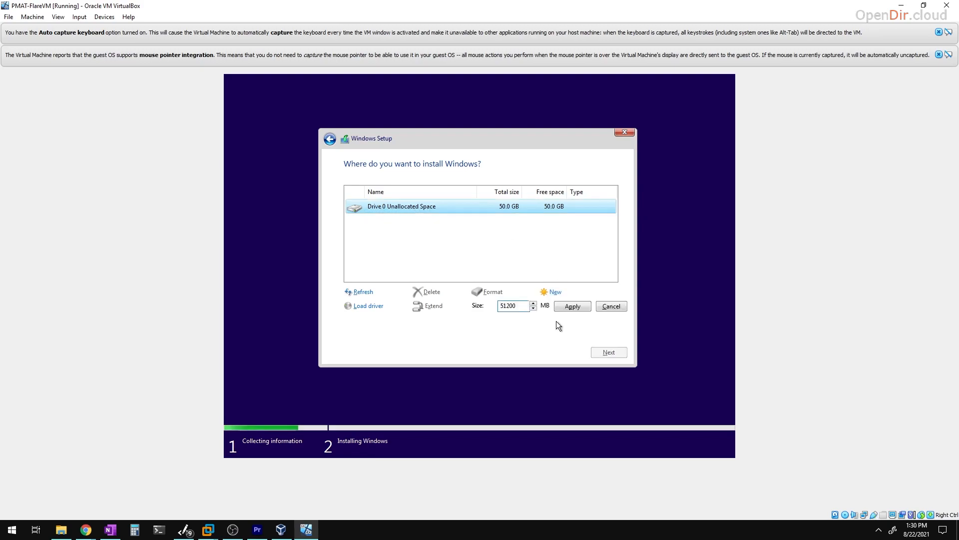
{"action": "left_click", "coordinate": [573, 307]}
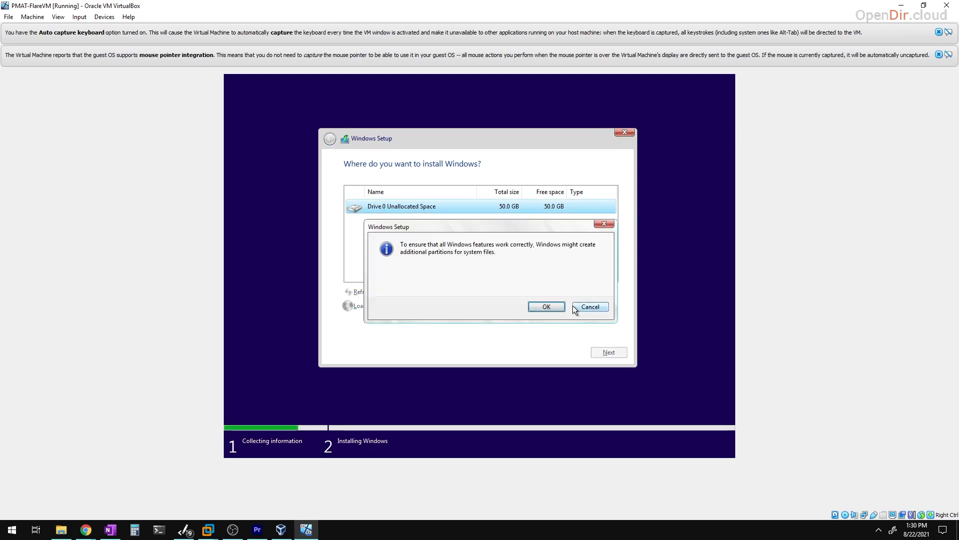
{"action": "left_click", "coordinate": [546, 307]}
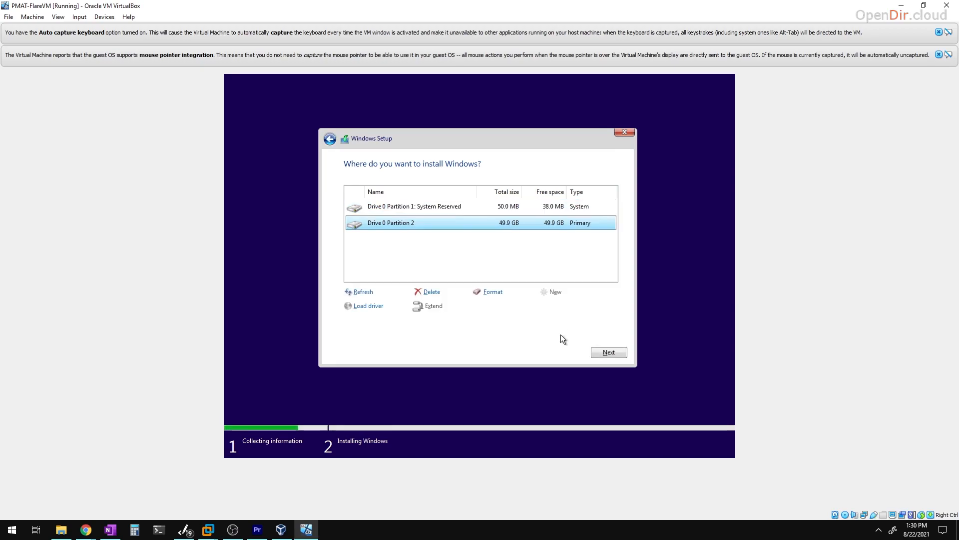
{"action": "left_click", "coordinate": [610, 352]}
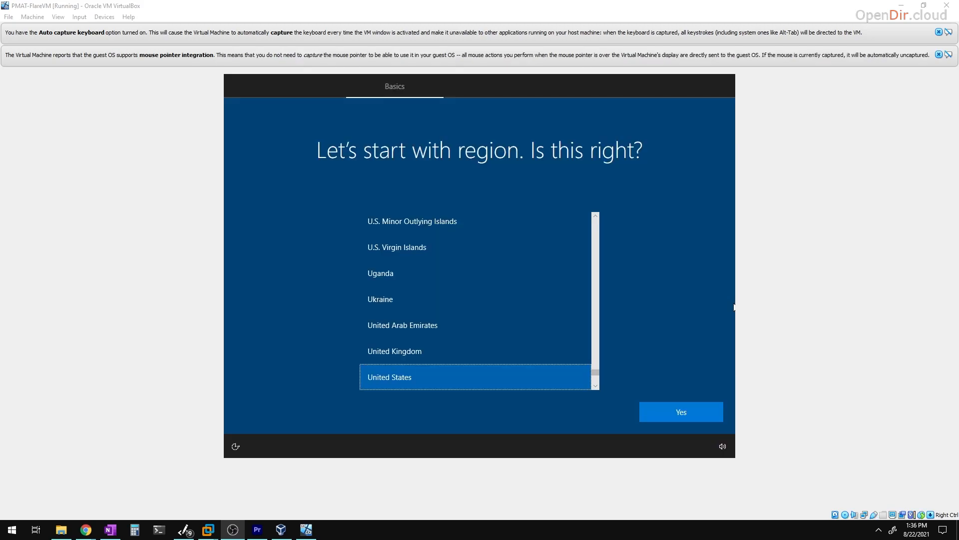
- Confirm United States region and US keyboard, skipping a second layout
{"action": "left_click", "coordinate": [672, 235]}
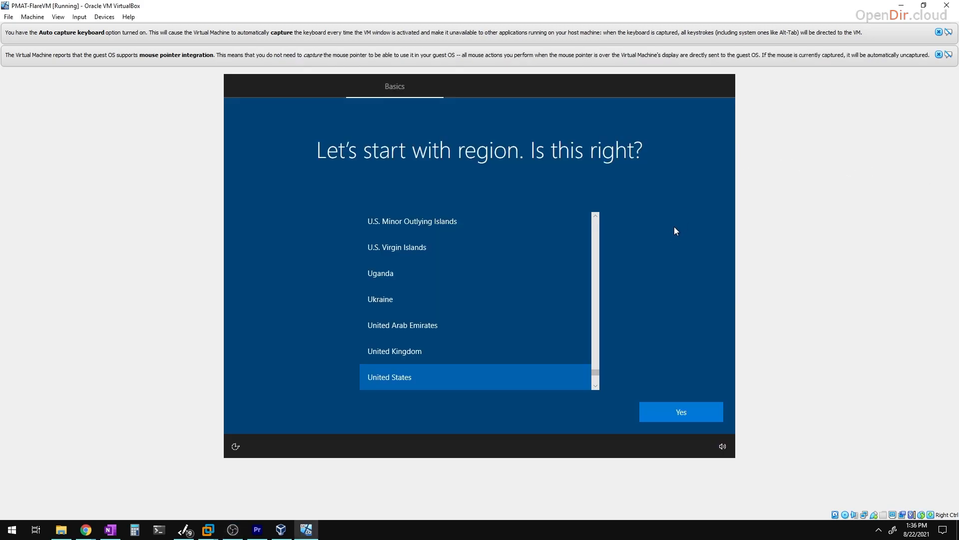
{"action": "left_click", "coordinate": [669, 415]}
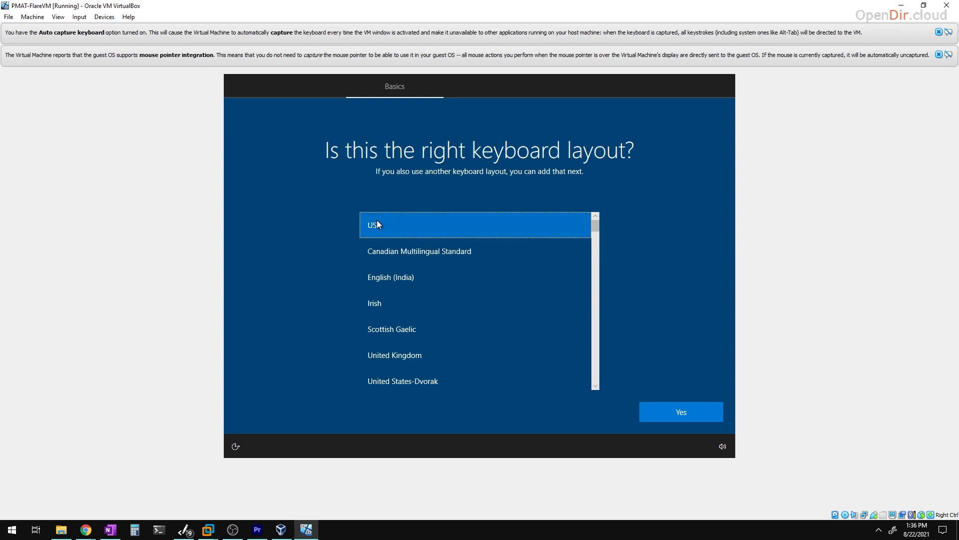
{"action": "left_click", "coordinate": [672, 416]}
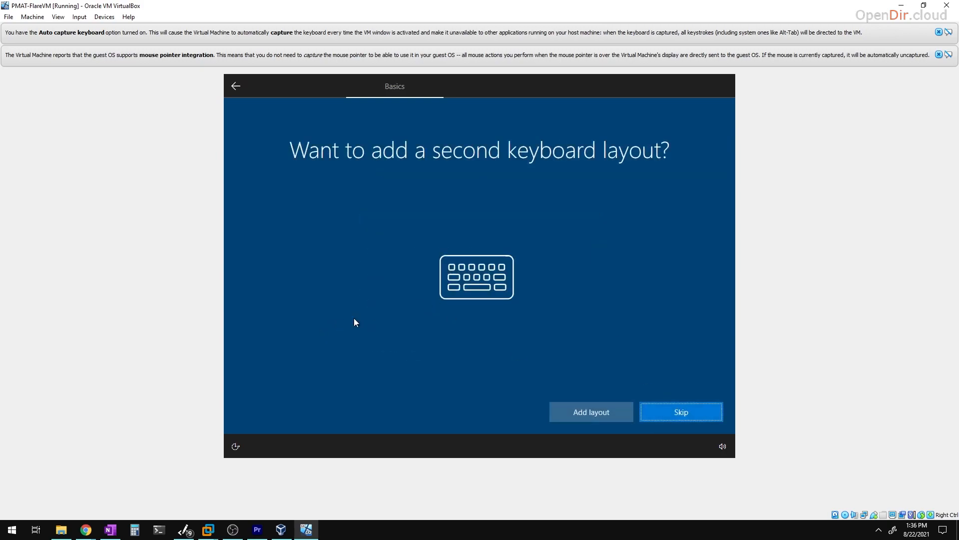
{"action": "left_click", "coordinate": [667, 413]}
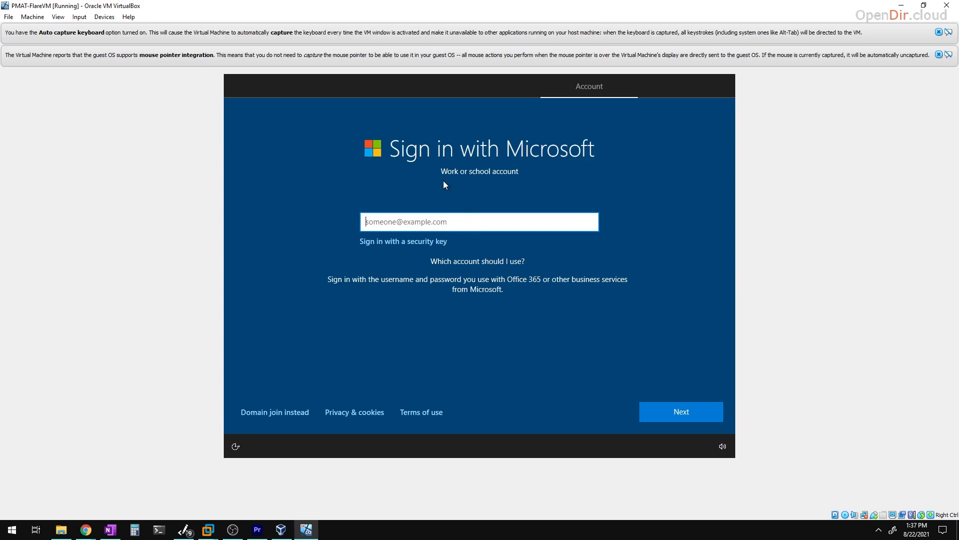
- Switch to a local offline account and enter its user name
{"action": "left_click", "coordinate": [277, 414]}
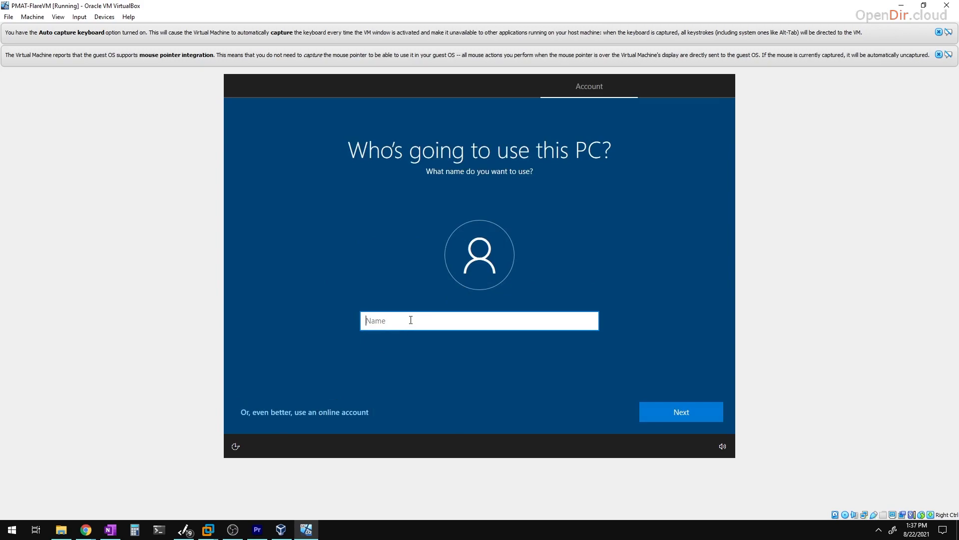
{"action": "type", "text": "a"}
{"action": "key", "text": "BackSpace"}
{"action": "type", "text": "husky"}
{"action": "left_click", "coordinate": [682, 411]}
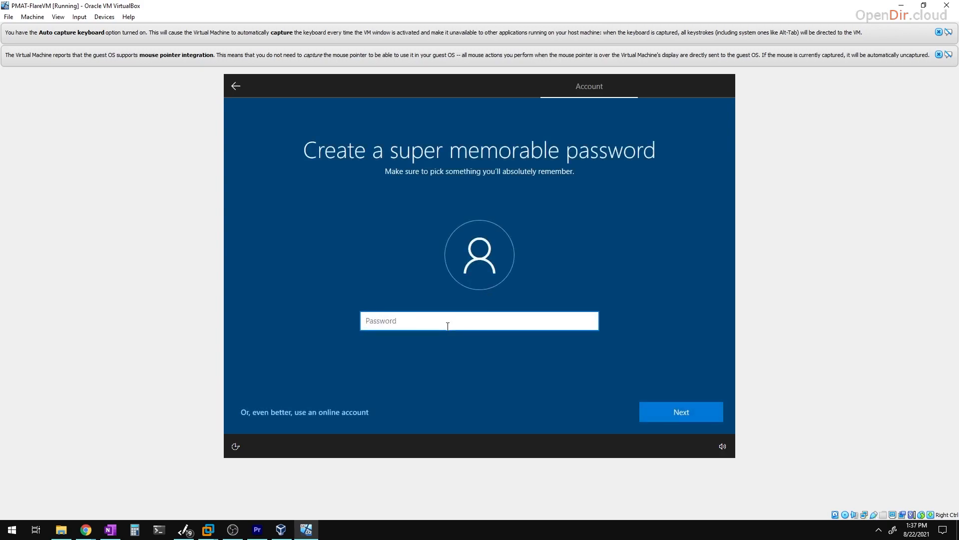
- Set and confirm the account password
{"action": "type", "text": "password"}
{"action": "key", "text": "Return"}
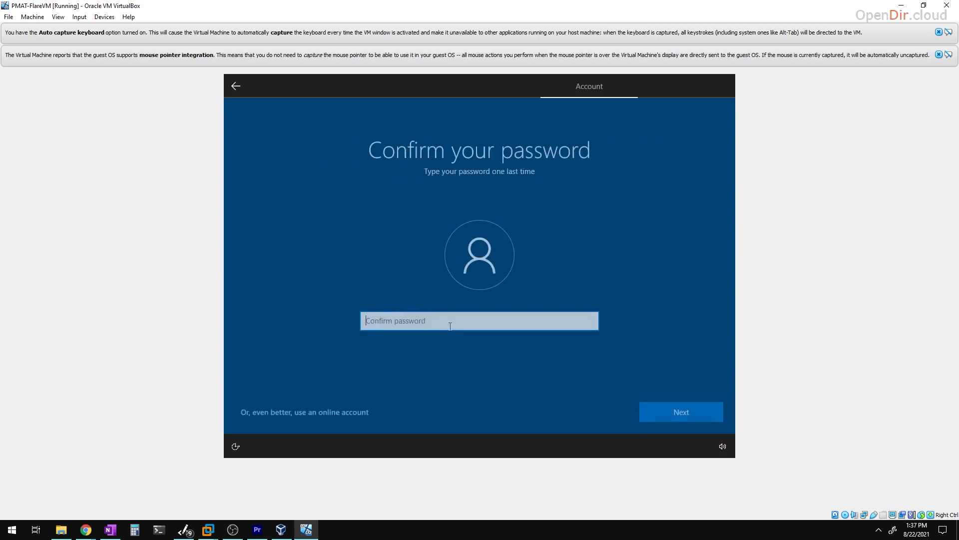
{"action": "type", "text": "password"}
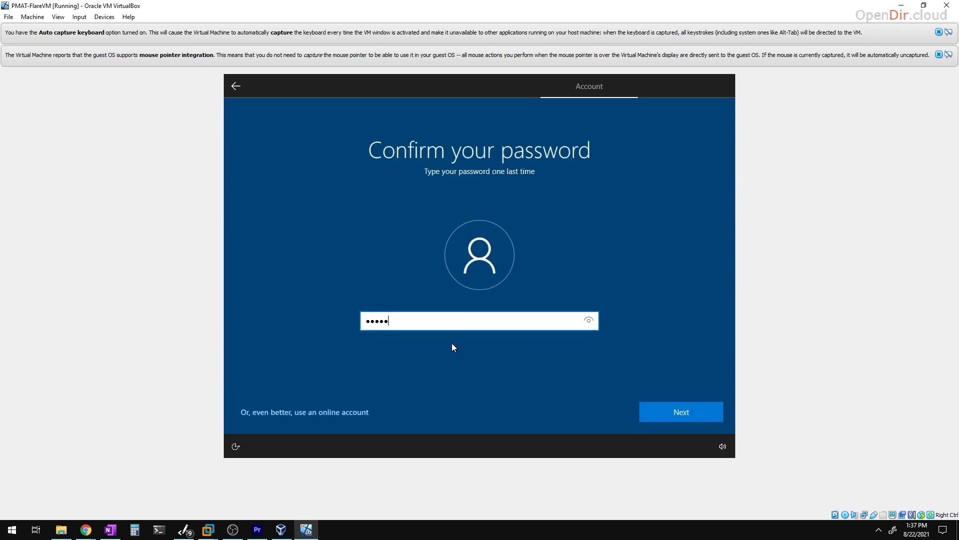
{"action": "key", "text": "Return"}
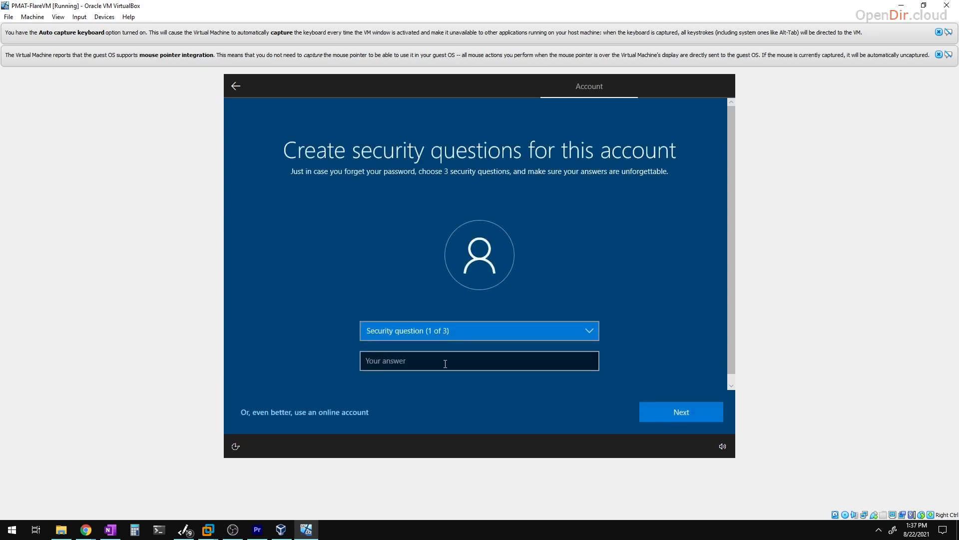
- Choose the city-of-birth security question and enter its answer
{"action": "left_click", "coordinate": [425, 365]}
{"action": "left_click", "coordinate": [426, 334]}
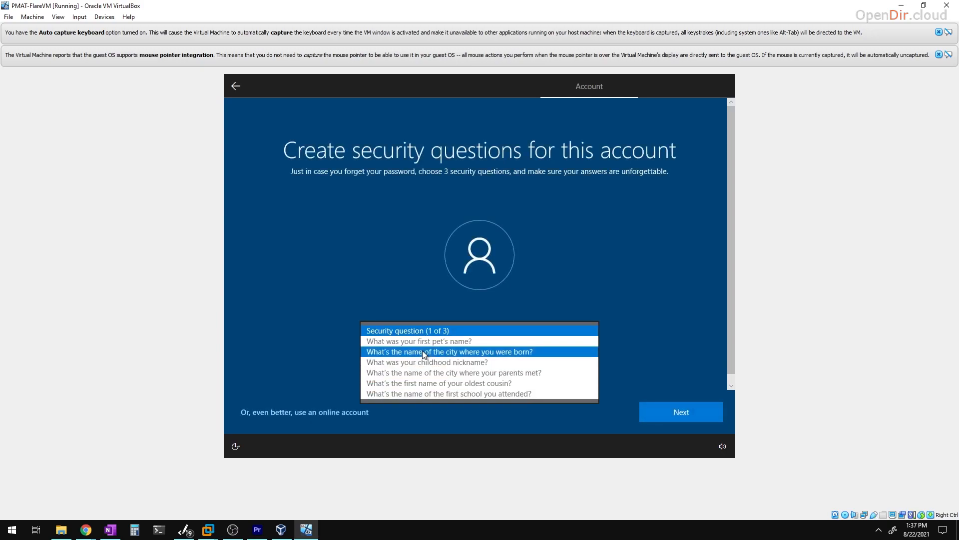
{"action": "left_click", "coordinate": [425, 353]}
{"action": "left_click", "coordinate": [434, 359]}
{"action": "type", "text": "asd"}
{"action": "left_click", "coordinate": [670, 411]}
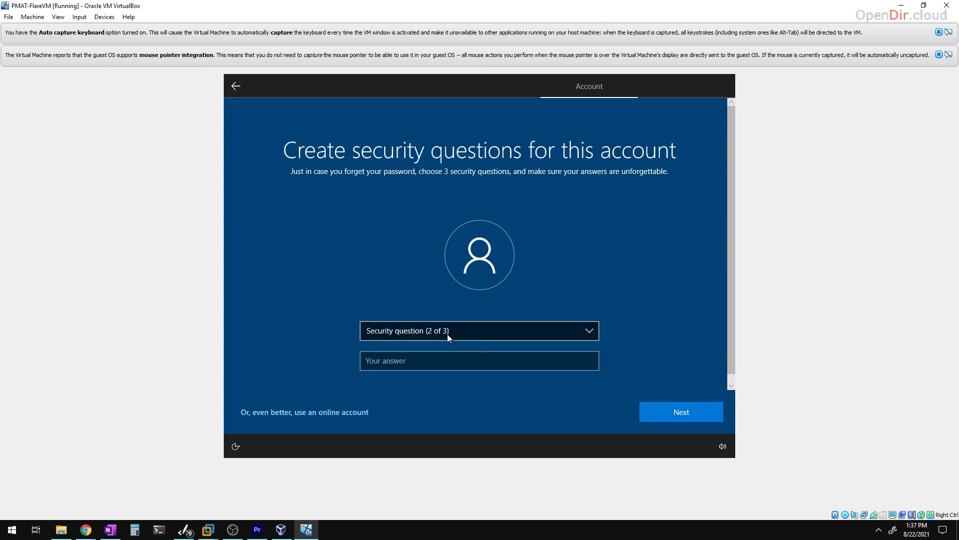
- Choose the first pet's name and oldest cousin security questions and answer both
{"action": "left_click", "coordinate": [448, 331]}
{"action": "left_click", "coordinate": [435, 281]}
{"action": "left_click", "coordinate": [450, 359]}
{"action": "type", "text": "asd"}
{"action": "left_click", "coordinate": [681, 412]}
{"action": "left_click", "coordinate": [442, 330]}
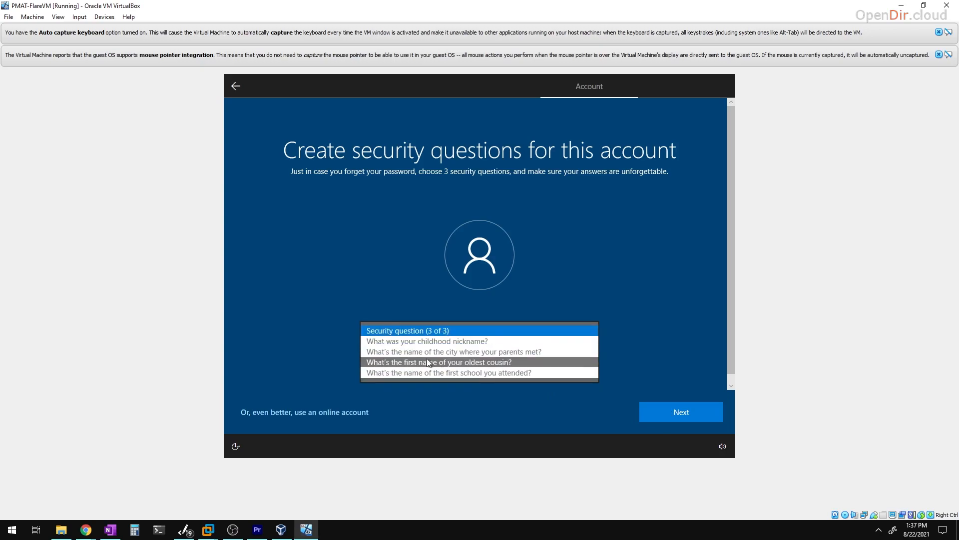
{"action": "left_click", "coordinate": [429, 363]}
{"action": "left_click", "coordinate": [450, 359]}
{"action": "type", "text": "Bob"}
{"action": "left_click", "coordinate": [672, 412]}
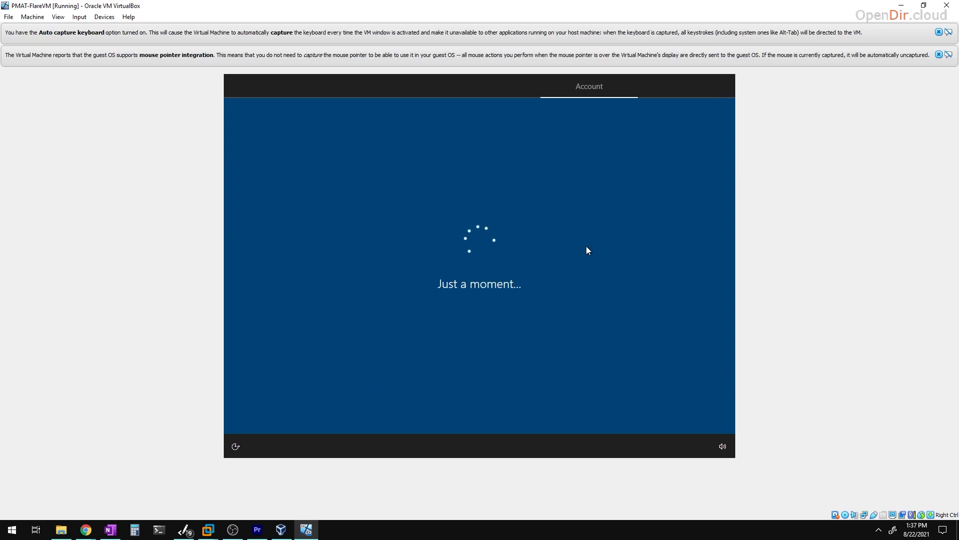
- Turn off all privacy options, limit diagnostics to required, accept, and decline Cortana
{"action": "left_click", "coordinate": [249, 263]}
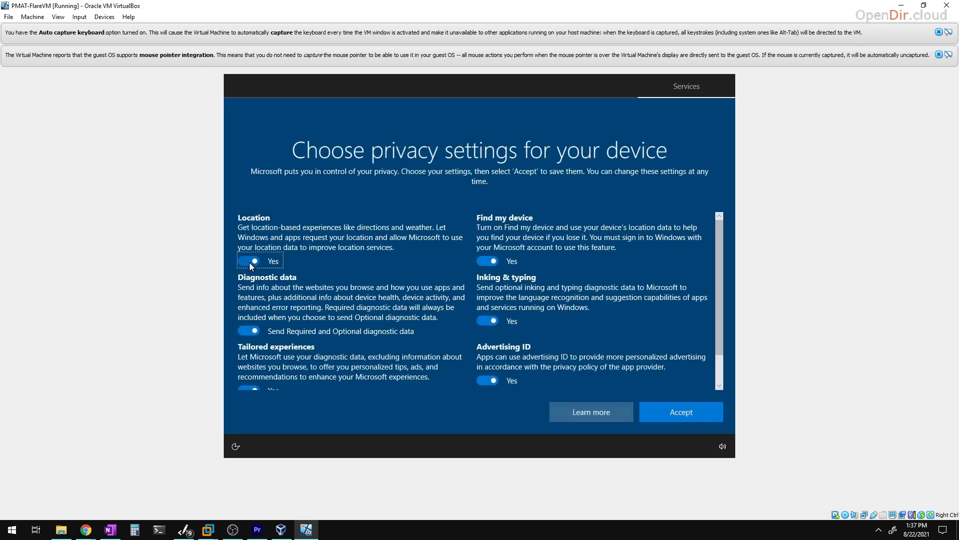
{"action": "left_click", "coordinate": [251, 330]}
{"action": "scroll", "coordinate": [252, 333], "scroll_direction": "down", "scroll_amount": 1}
{"action": "left_click", "coordinate": [252, 354]}
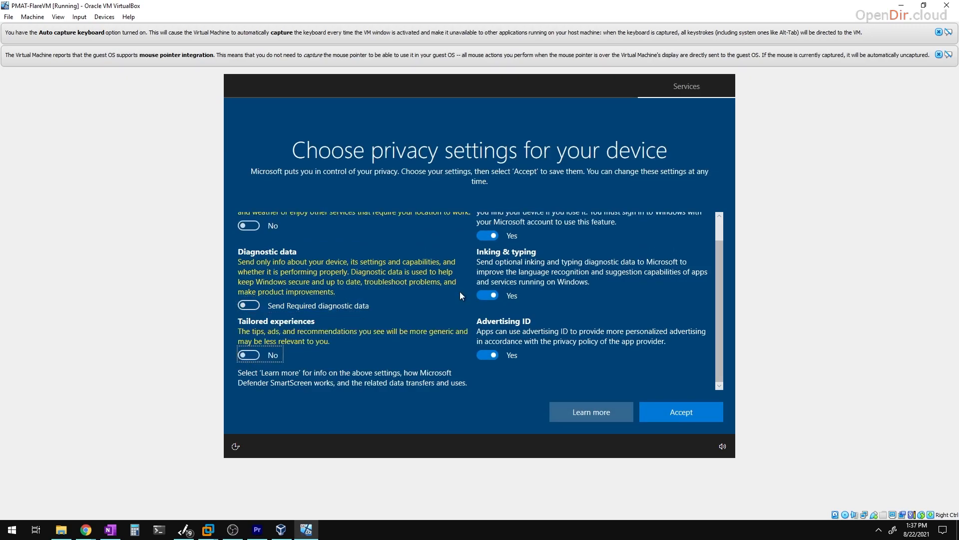
{"action": "scroll", "coordinate": [460, 301], "scroll_direction": "up", "scroll_amount": 1}
{"action": "left_click", "coordinate": [487, 251]}
{"action": "left_click", "coordinate": [482, 310]}
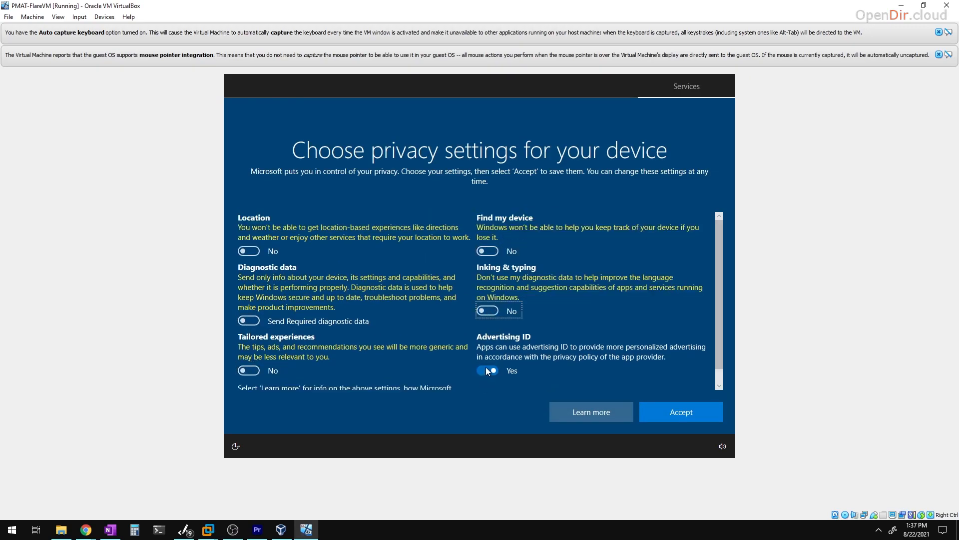
{"action": "left_click", "coordinate": [487, 370]}
{"action": "left_click", "coordinate": [675, 412]}
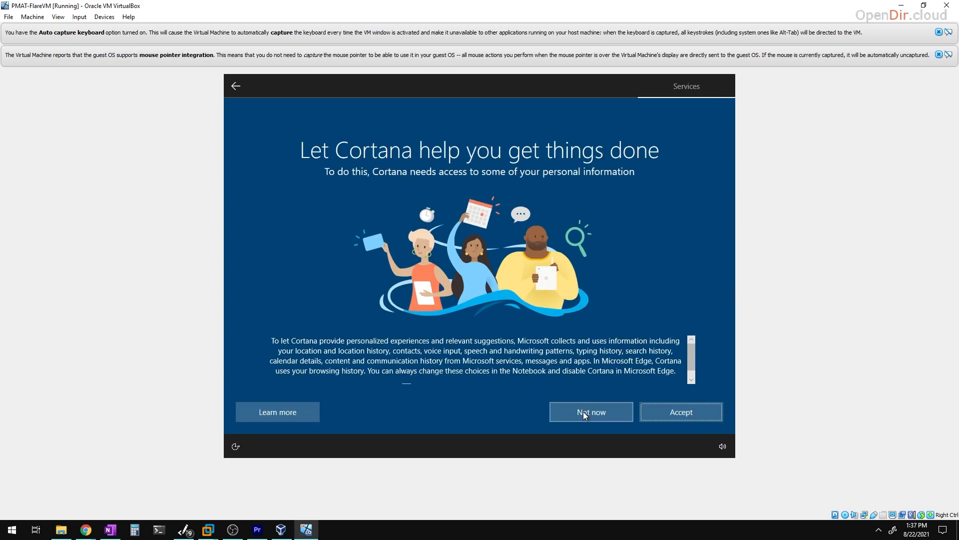
{"action": "left_click", "coordinate": [584, 414]}
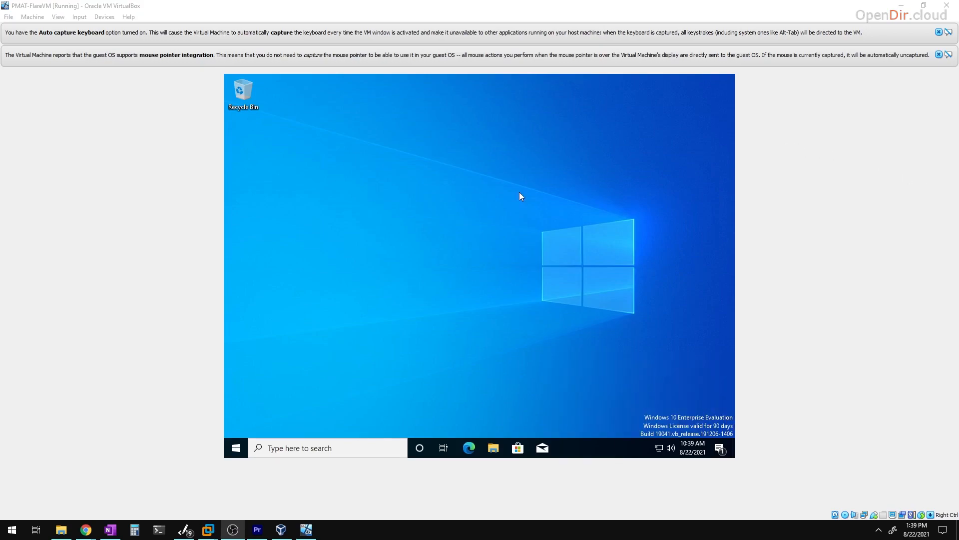
- Insert the Guest Additions CD image from the VM's Devices menu
{"action": "left_click", "coordinate": [463, 194]}
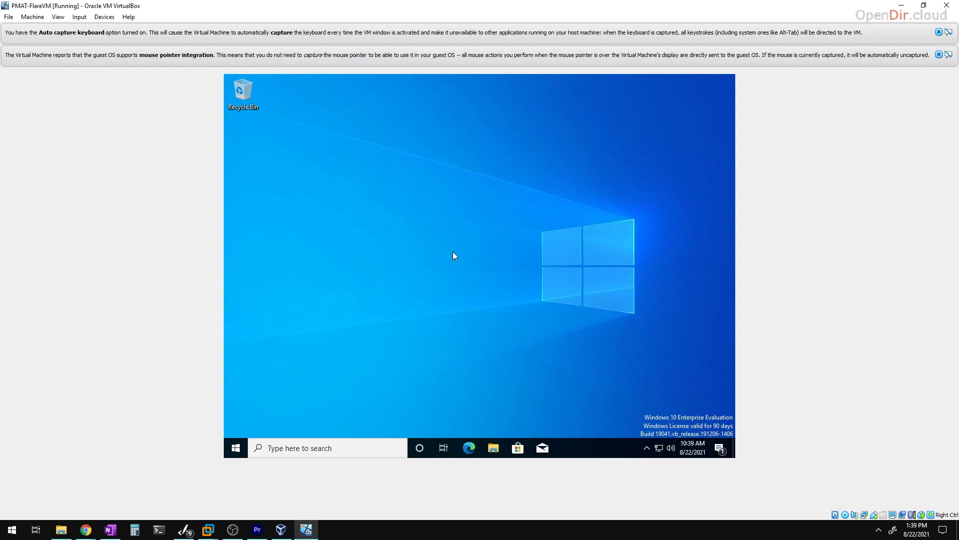
{"action": "left_click", "coordinate": [88, 19]}
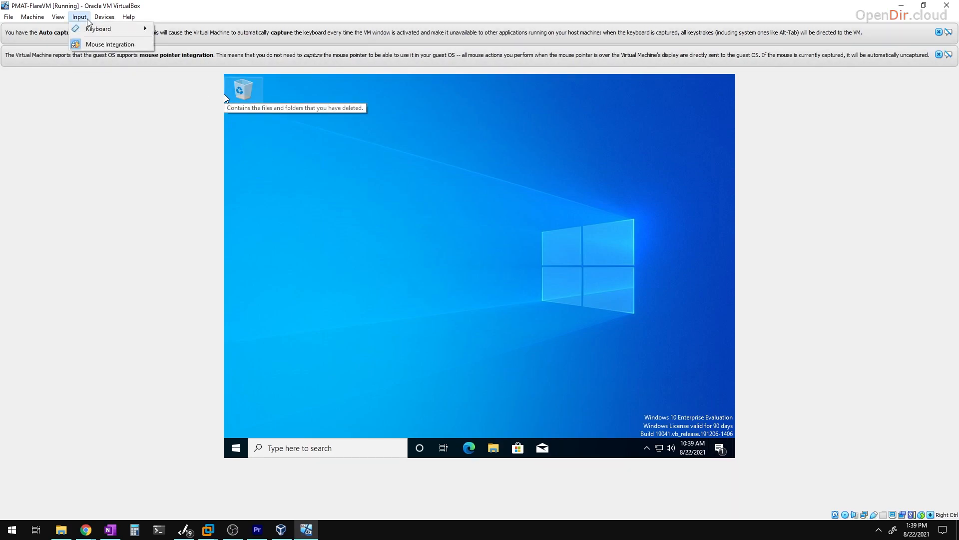
{"action": "mouse_move", "coordinate": [104, 17]}
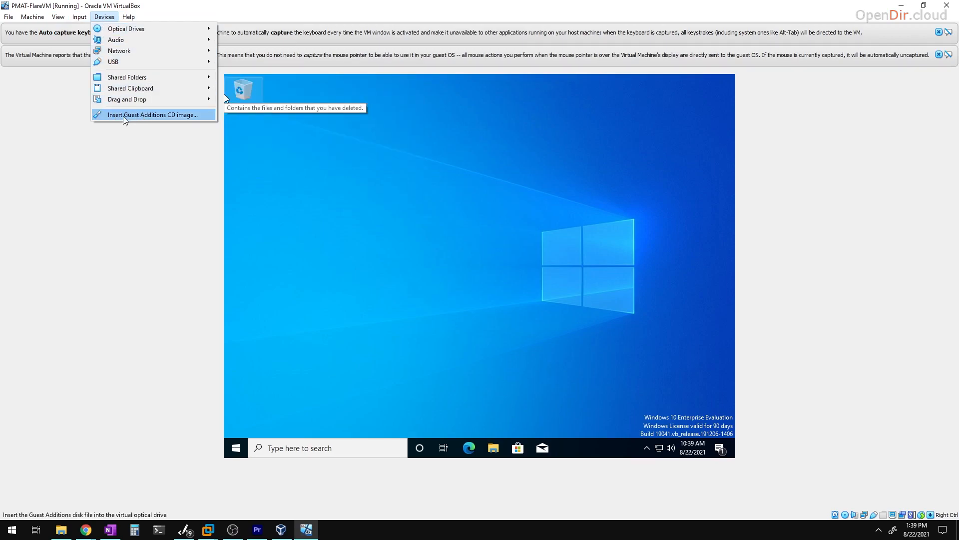
{"action": "left_click", "coordinate": [155, 117]}
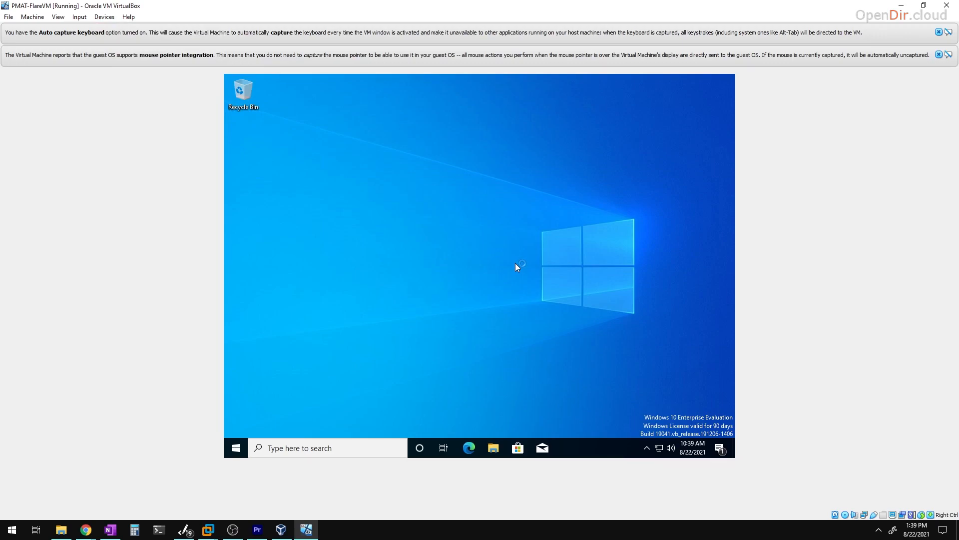
- In File Explorer, open CD Drive (D:) and launch the VBoxWindowsAdditions-amd64 installer
{"action": "left_click", "coordinate": [496, 451]}
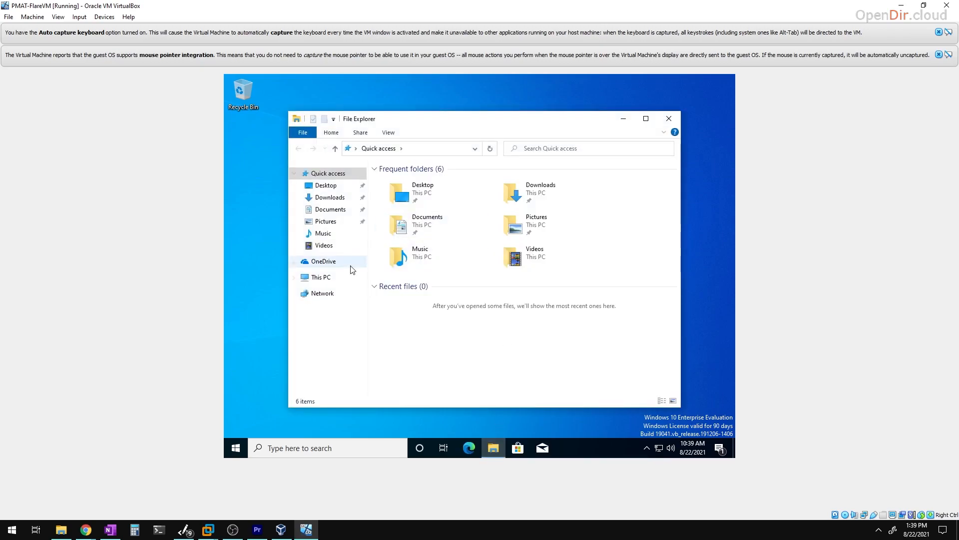
{"action": "left_click", "coordinate": [333, 279]}
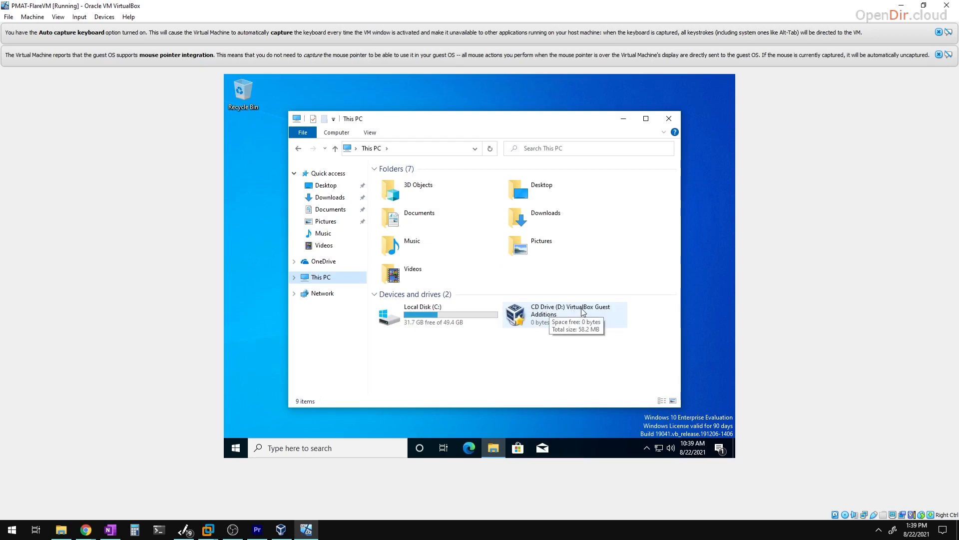
{"action": "left_click", "coordinate": [540, 317]}
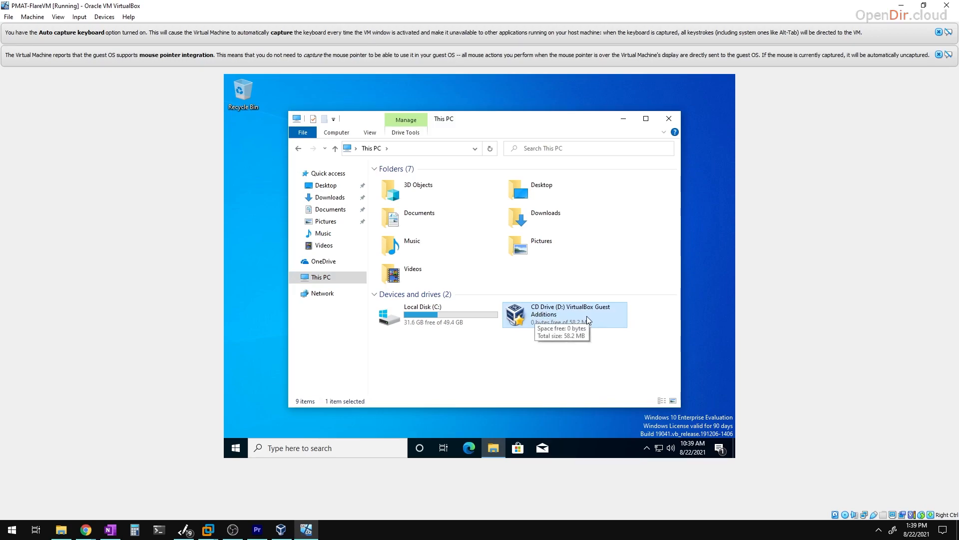
{"action": "double_click", "coordinate": [568, 314]}
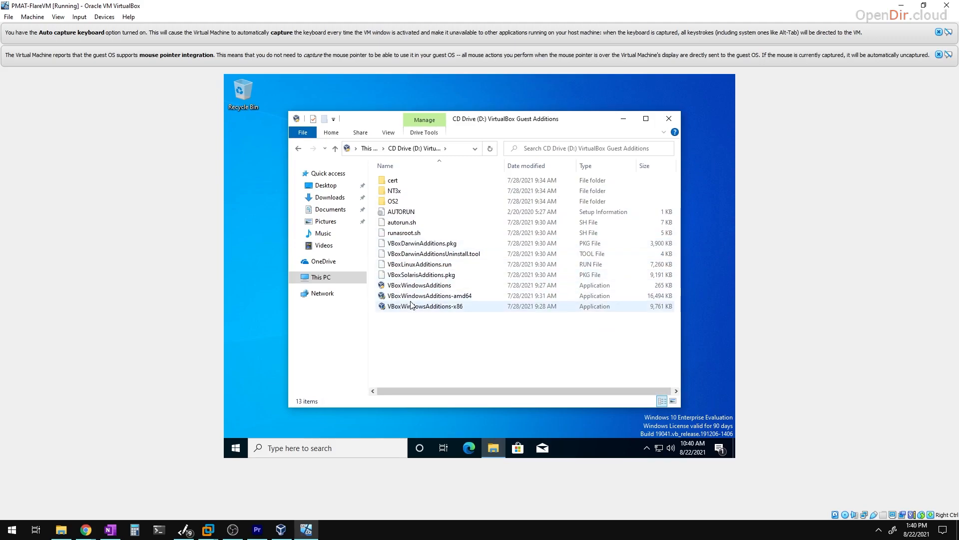
{"action": "left_click", "coordinate": [473, 301]}
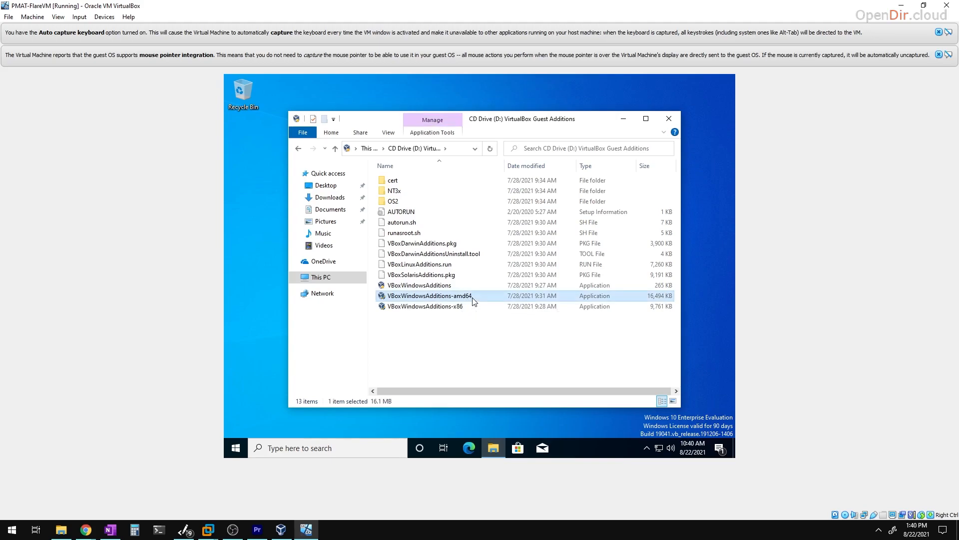
{"action": "double_click", "coordinate": [472, 298]}
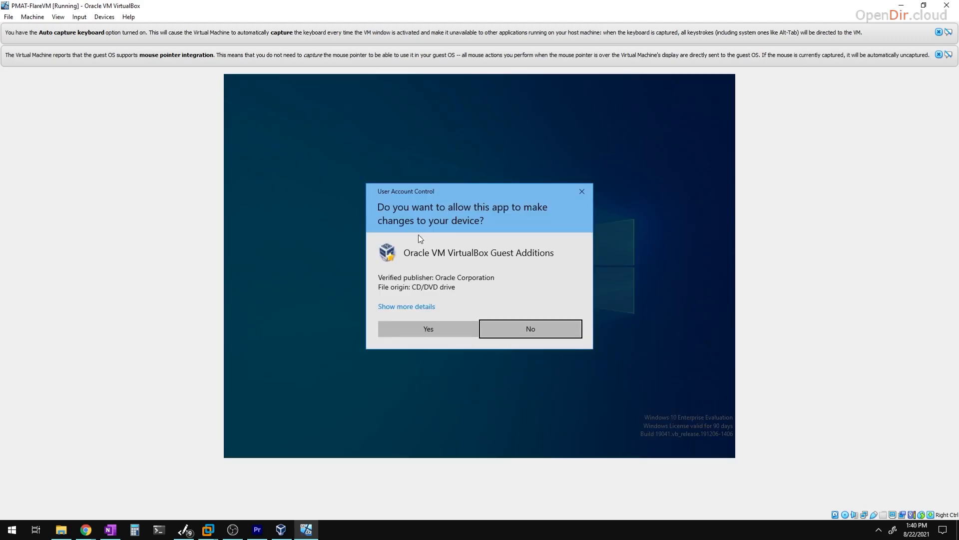
- Approve the prompt, install Guest Additions 6.1.26 with default settings and the Oracle driver, then reboot
{"action": "left_click", "coordinate": [408, 331]}
{"action": "left_click", "coordinate": [535, 341]}
{"action": "left_click", "coordinate": [535, 341]}
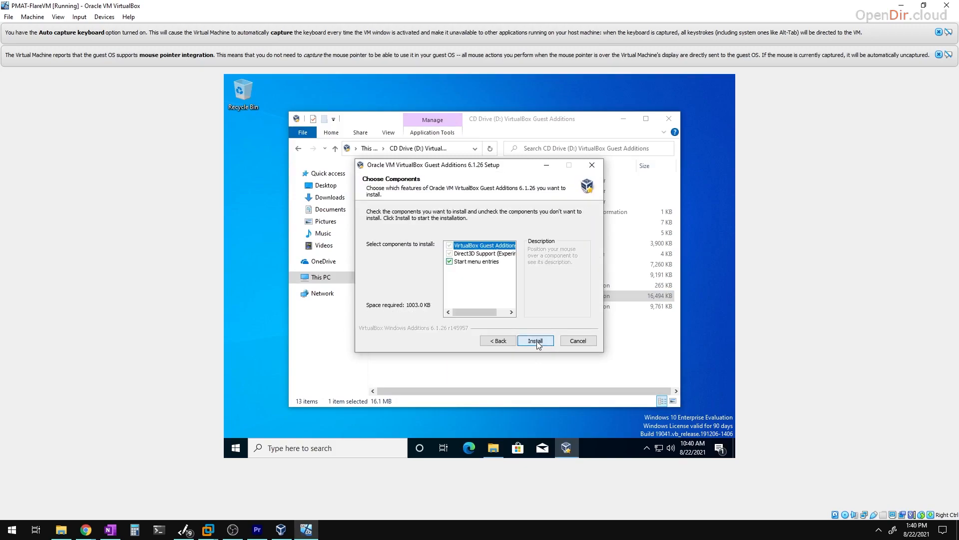
{"action": "left_click", "coordinate": [536, 341]}
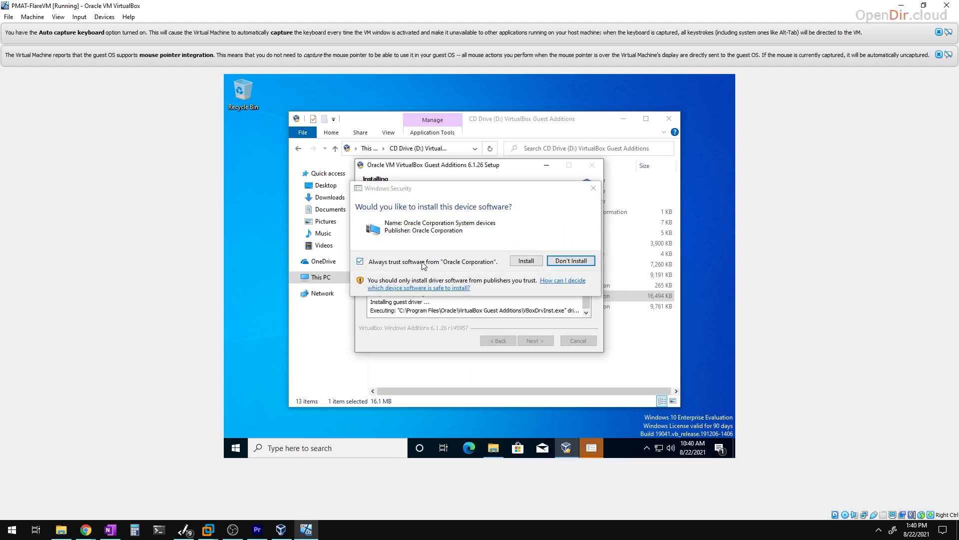
{"action": "left_click", "coordinate": [528, 262]}
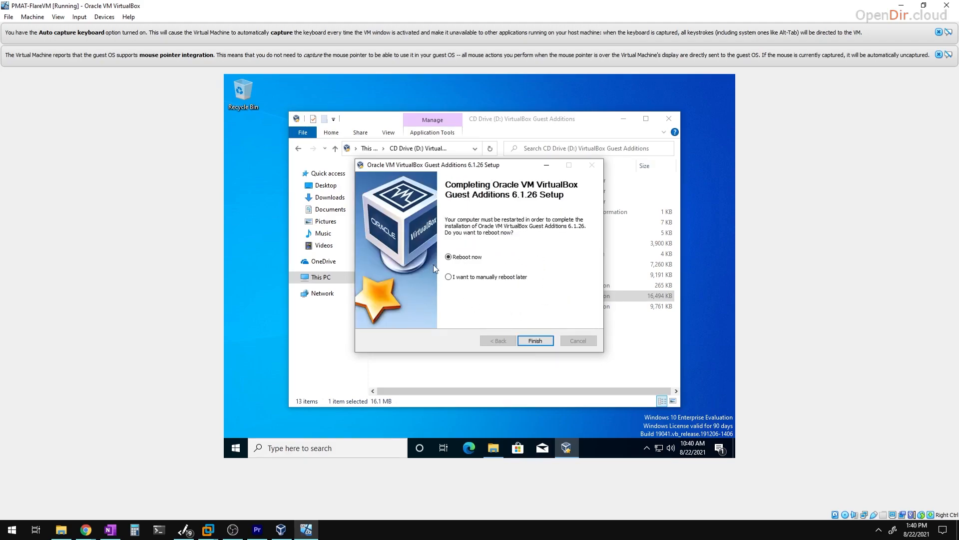
{"action": "left_click", "coordinate": [535, 340]}
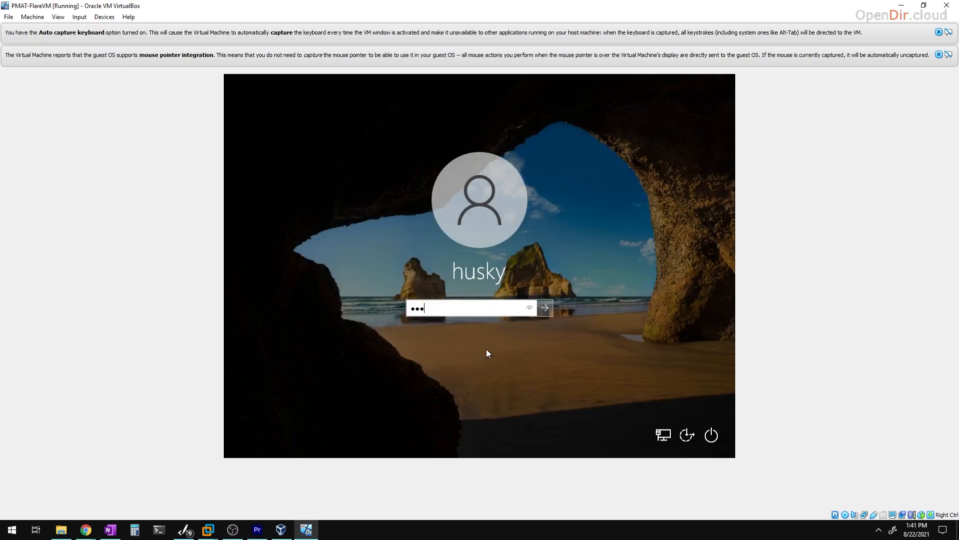
- Sign back in to the rebooted guest with the account password
{"action": "type", "text": "●●●●"}
{"action": "key", "text": "Return"}
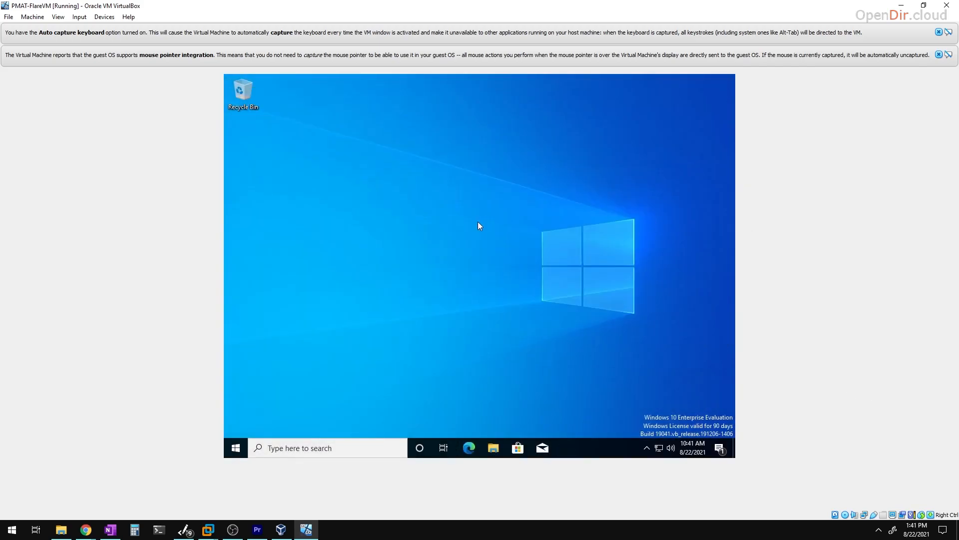
{"action": "left_click_drag", "start_coordinate": [332, 127], "coordinate": [632, 365]}
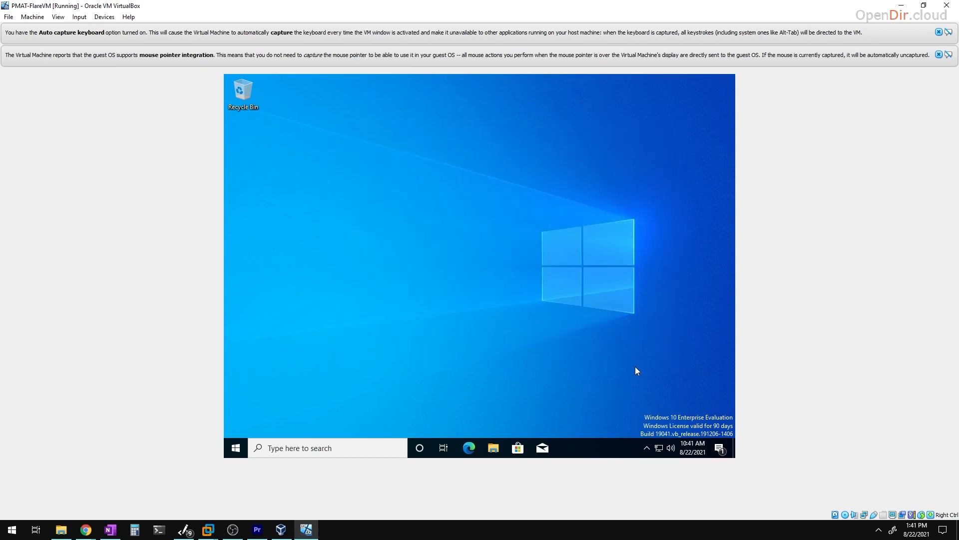
- Restore then maximize the VM window and dismiss the mouse integration and keyboard capture notices
{"action": "left_click", "coordinate": [924, 5]}
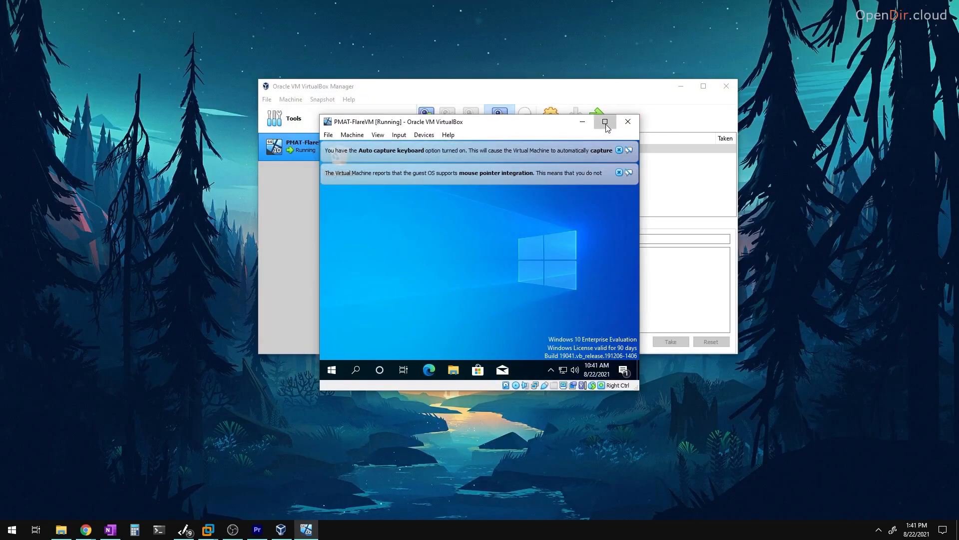
{"action": "left_click", "coordinate": [604, 122]}
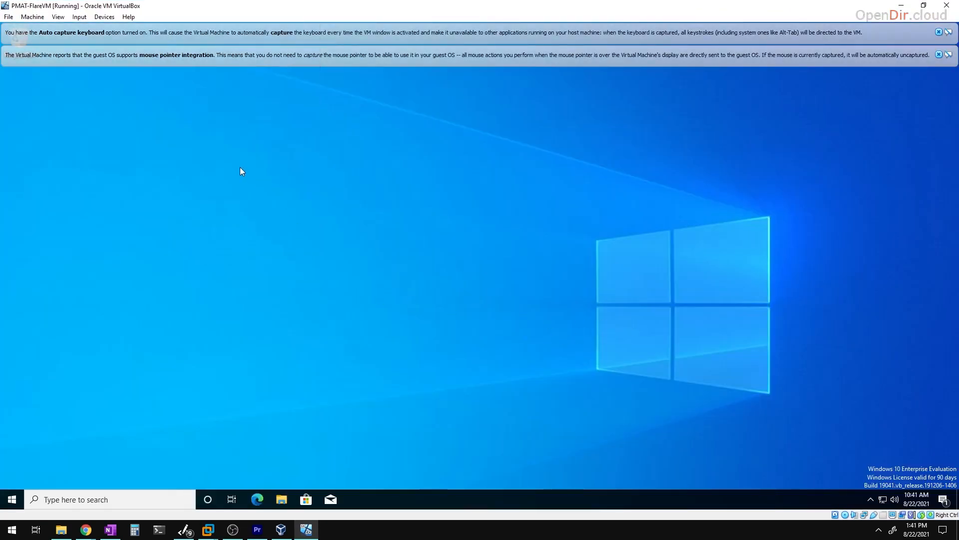
{"action": "left_click", "coordinate": [939, 55]}
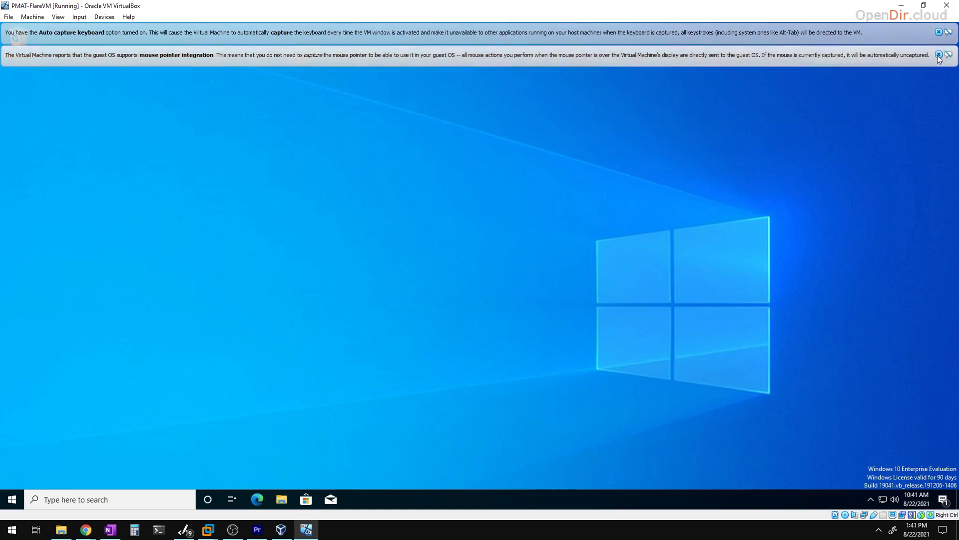
{"action": "left_click", "coordinate": [939, 32]}
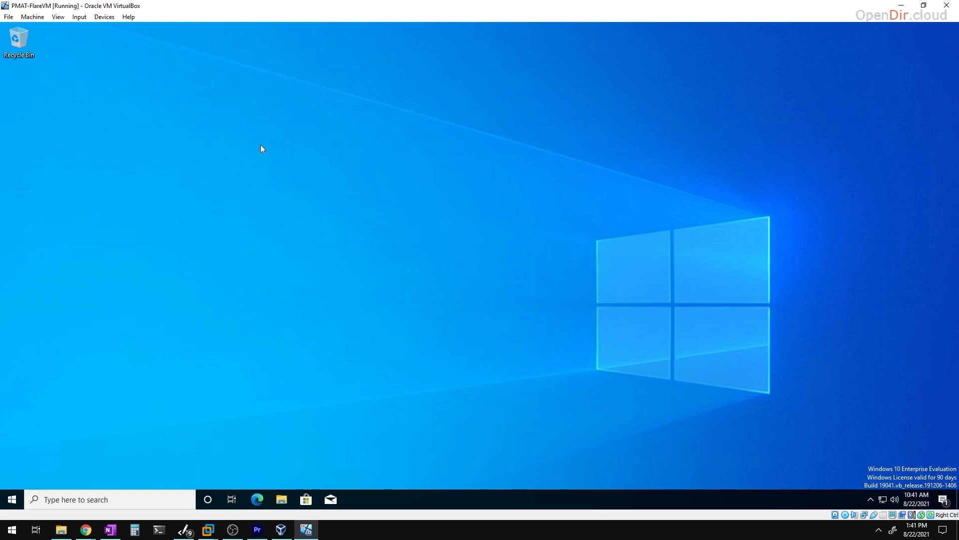
- Take a snapshot of PMAT-FlareVM from the Machine menu, naming it 'base-install'
{"action": "left_click", "coordinate": [38, 18]}
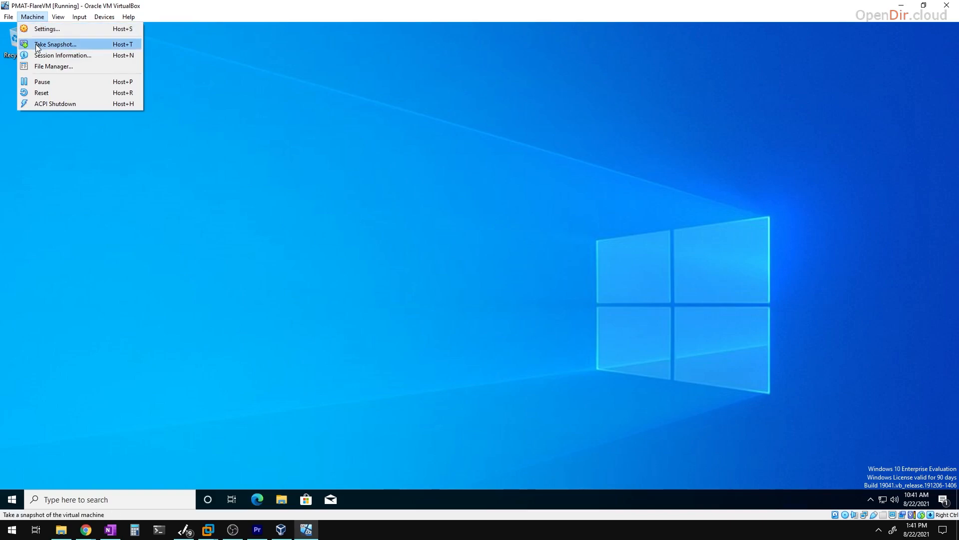
{"action": "left_click", "coordinate": [80, 46]}
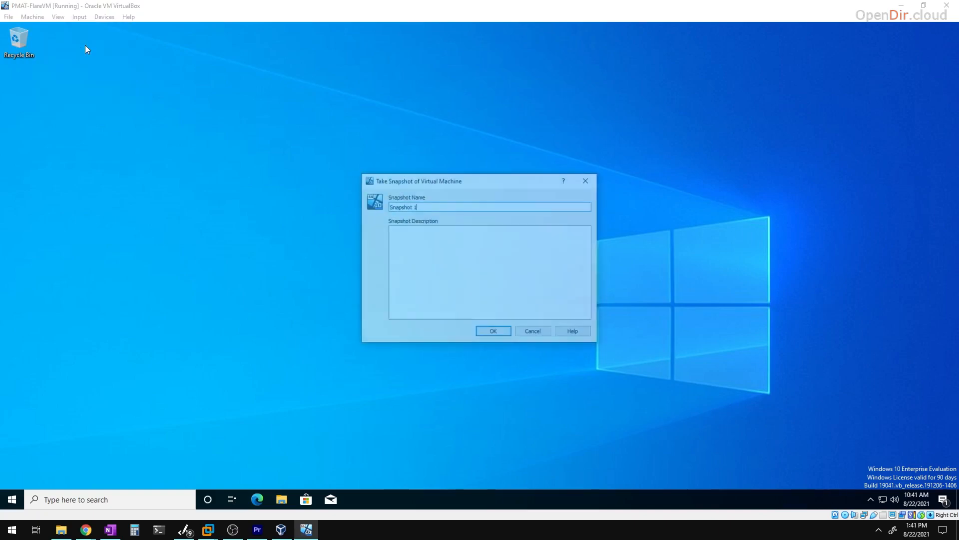
{"action": "type", "text": "base"}
{"action": "key", "text": "BackSpace"}
{"action": "key", "text": "BackSpace"}
{"action": "key", "text": "BackSpace"}
{"action": "key", "text": "BackSpace"}
{"action": "type", "text": "base-install"}
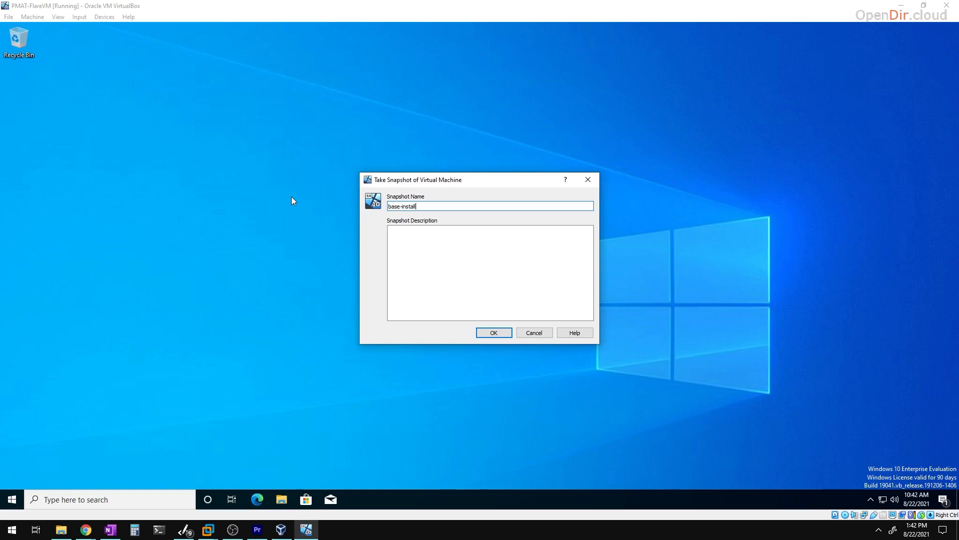
{"action": "left_click", "coordinate": [489, 335]}
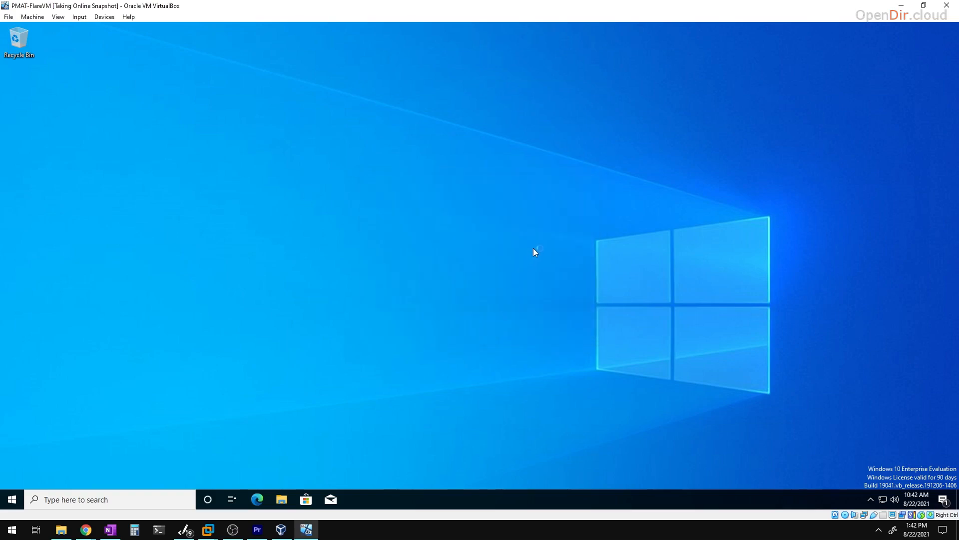